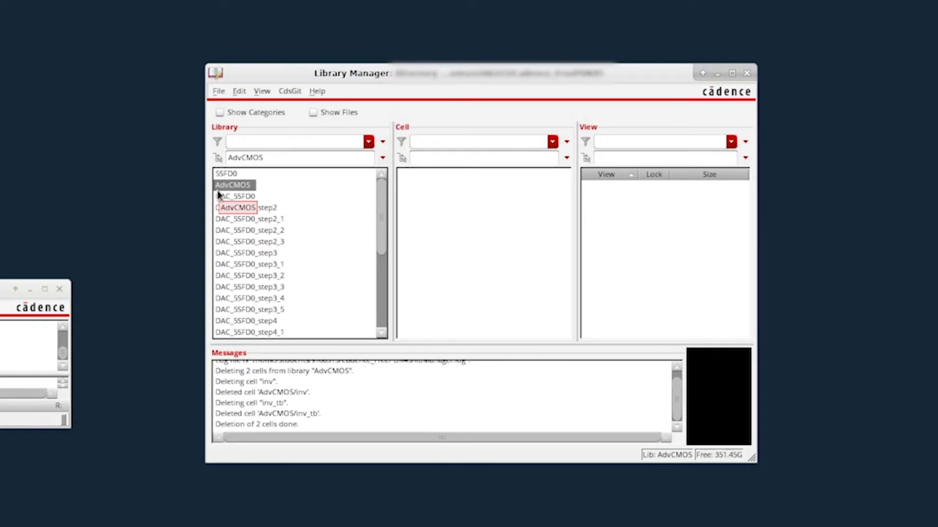
- Create a new cell view for cell inv in the AdvCMOS library, with view and type schematic, opened with Schematics L
click(217, 92)
mouse_move(272, 117)
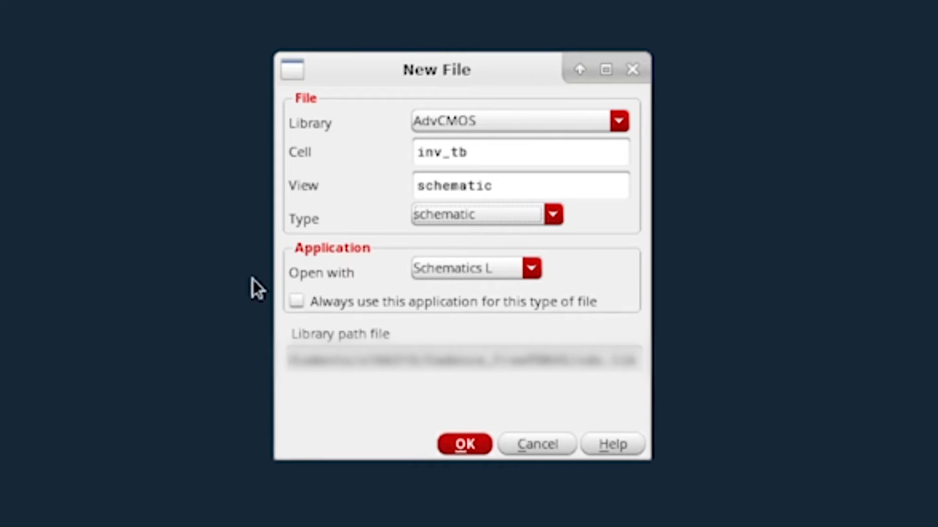
click(458, 152)
drag(468, 152, 445, 152)
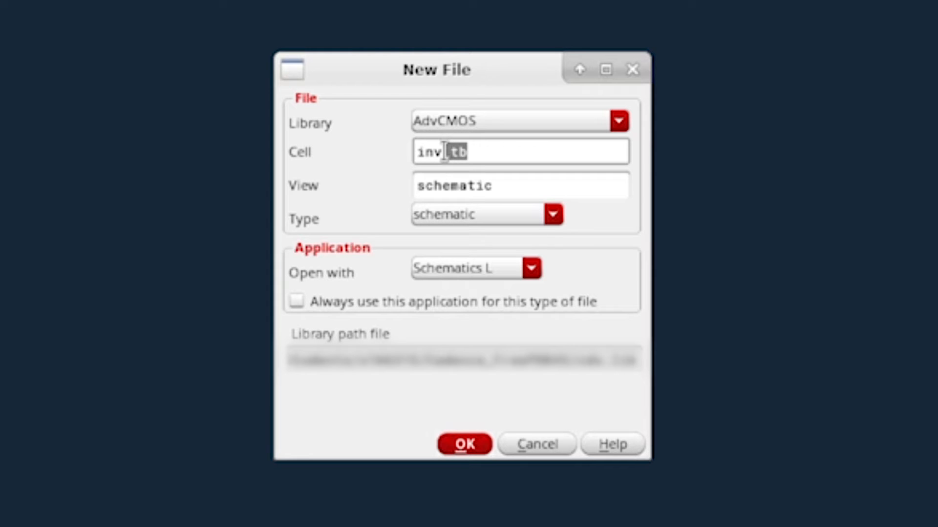
key(BackSpace)
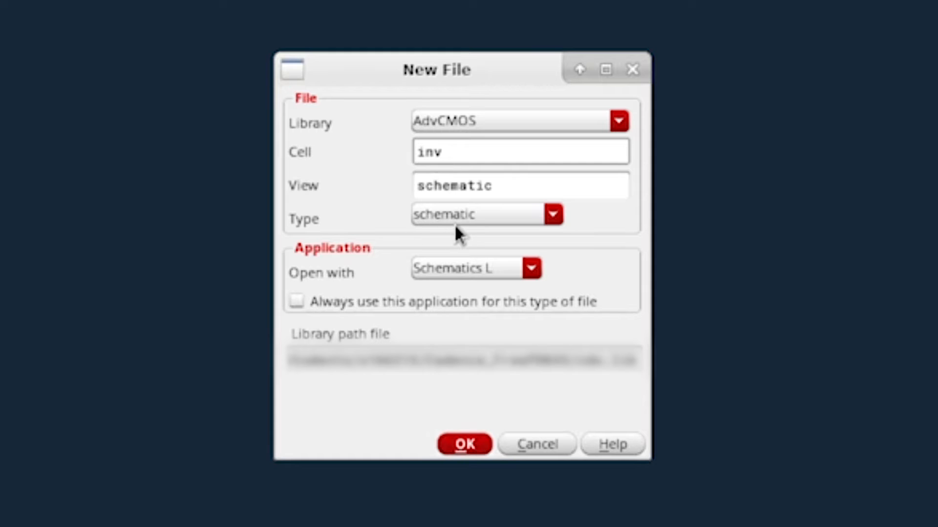
click(512, 214)
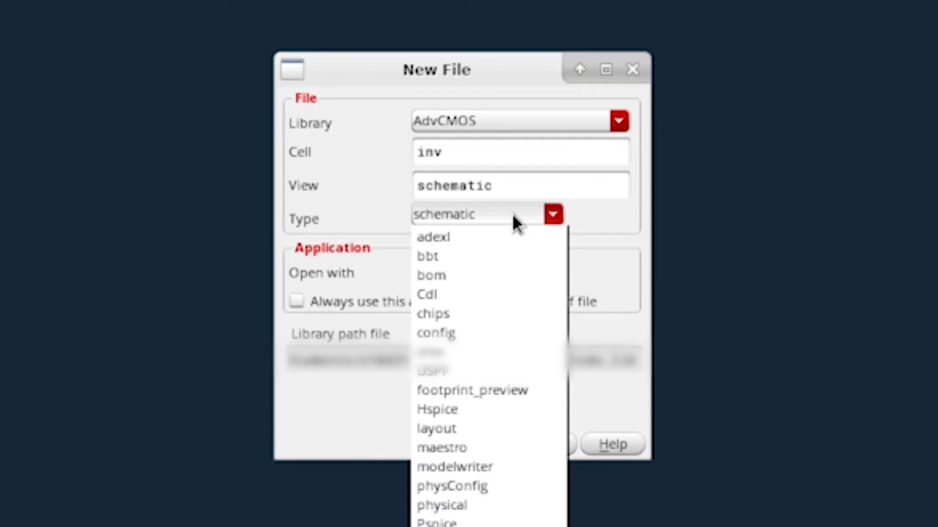
click(513, 217)
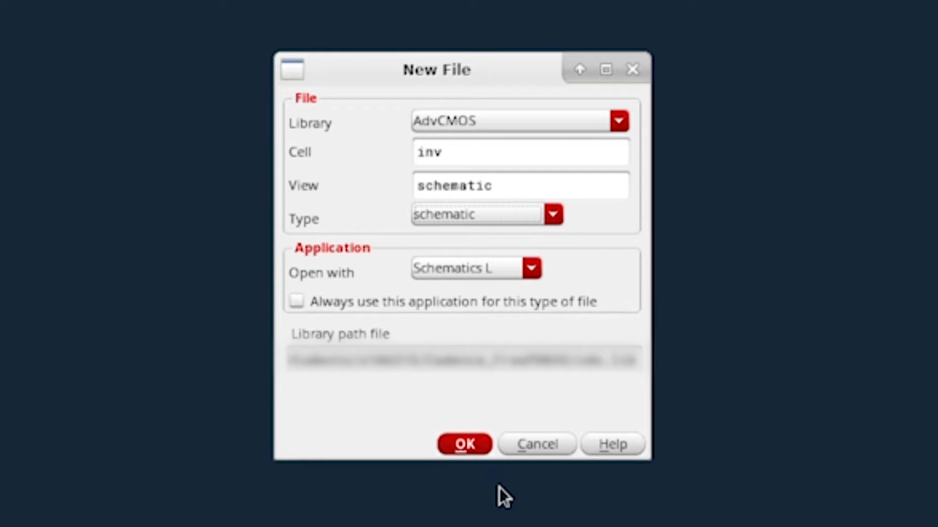
click(482, 450)
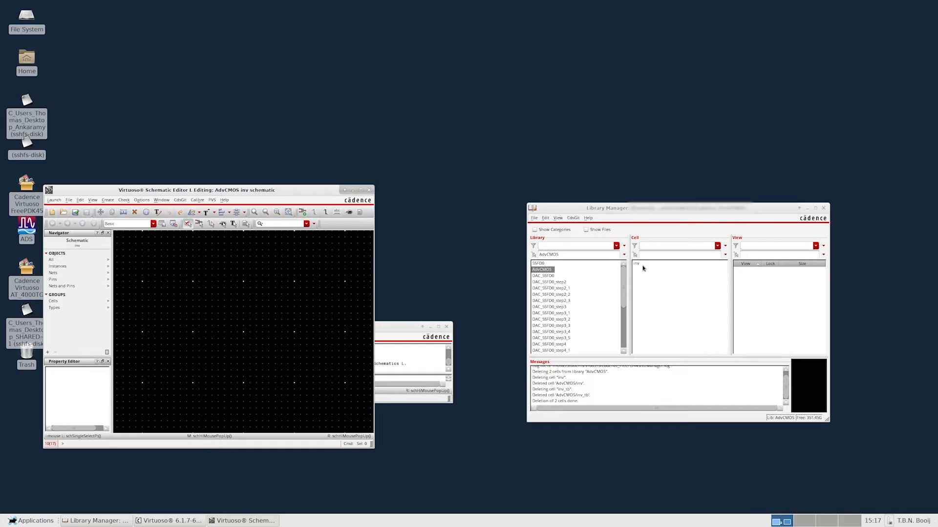
- Select the inv cell in the Library Manager and maximize its schematic editor window
click(643, 265)
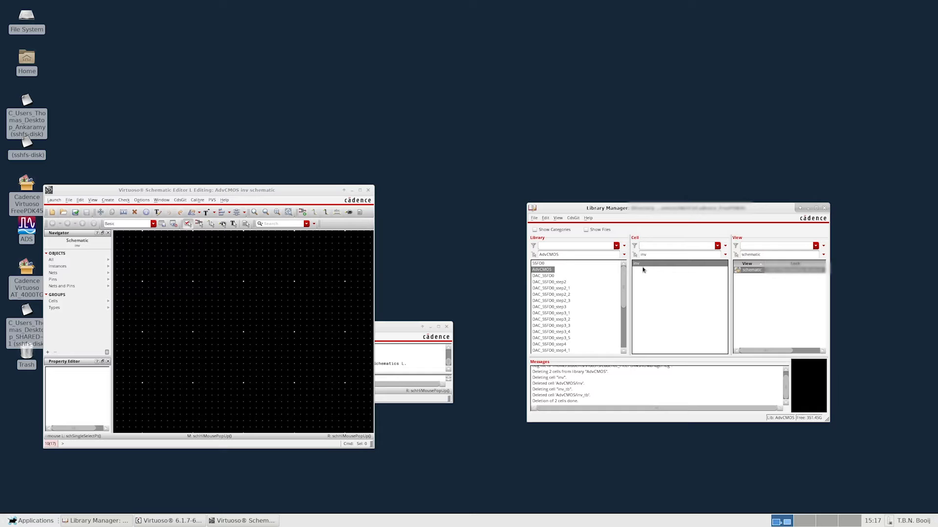
drag(269, 190, 377, 83)
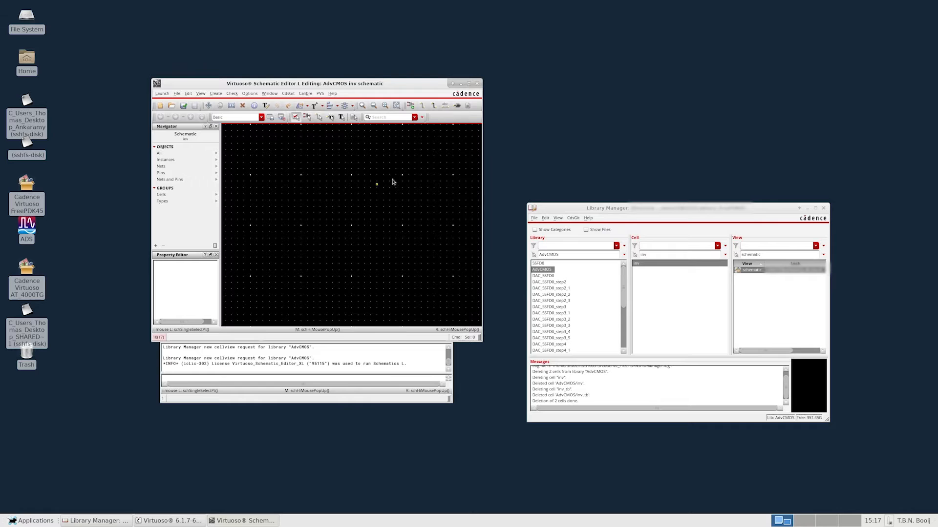
click(469, 84)
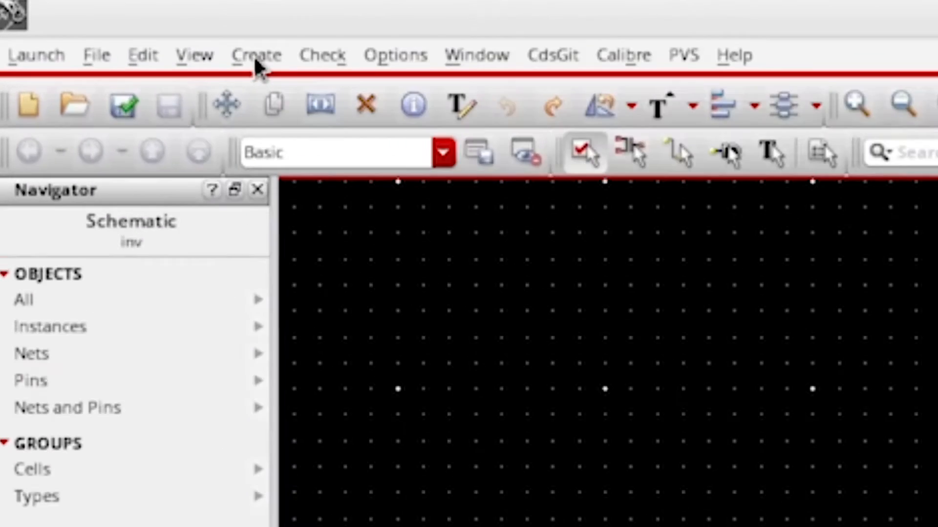
- Place one PMOS_VTL instance from the NCSU_Devices_FreePDK45 library in the upper middle of the inv schematic
click(63, 15)
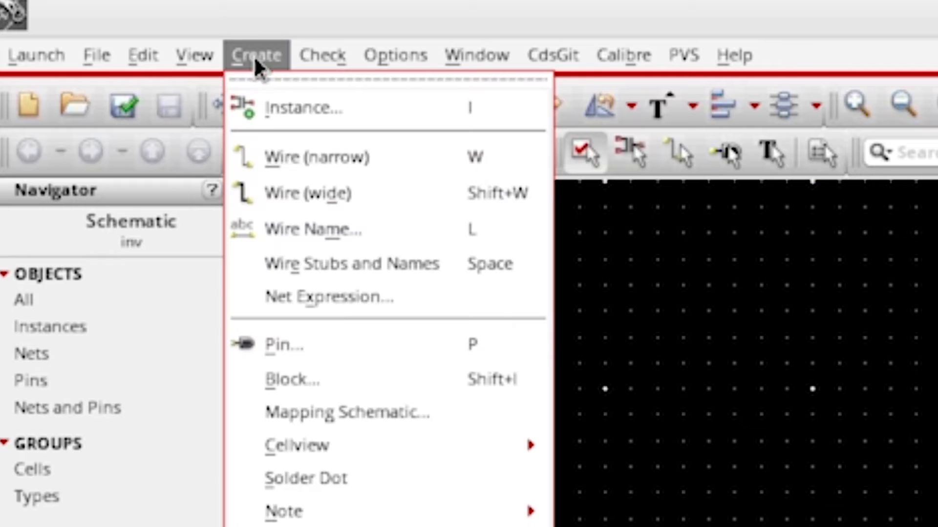
click(266, 117)
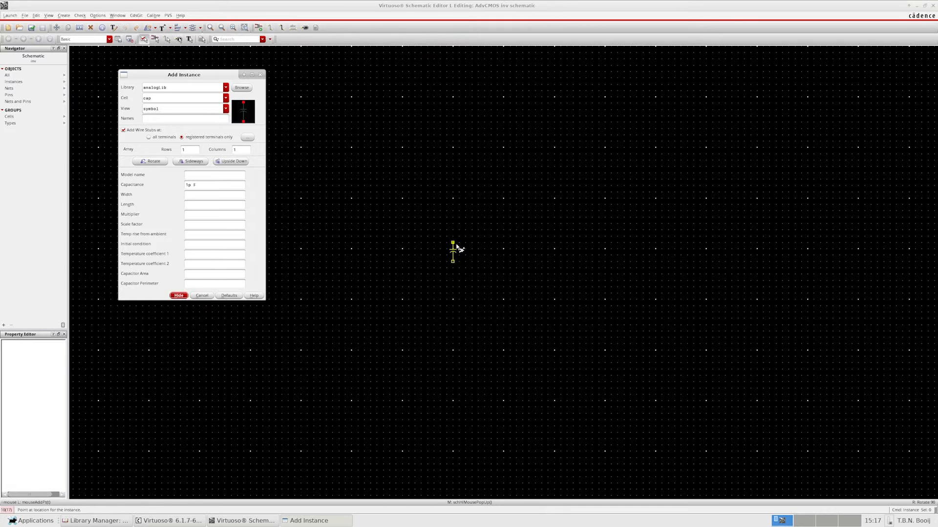
scroll(457, 246, up, 3)
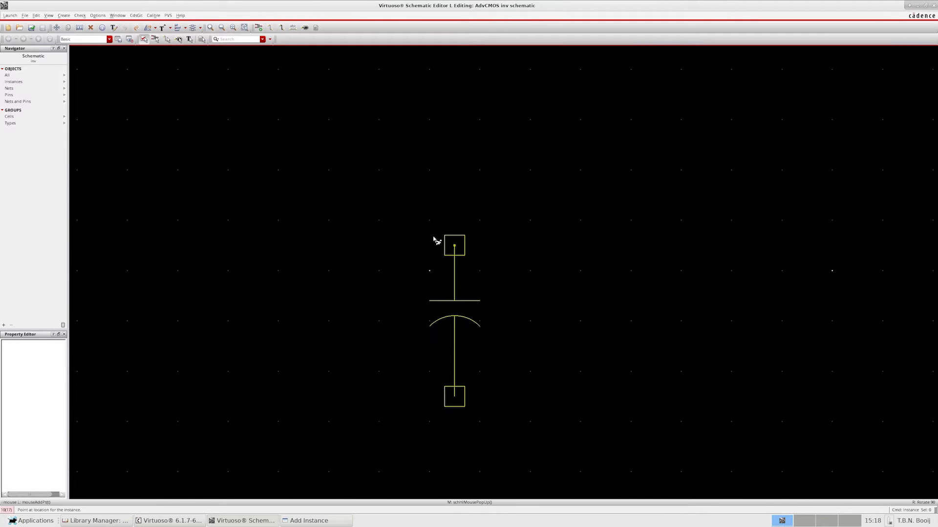
scroll(441, 237, down, 2)
middle_drag(432, 242, 488, 240)
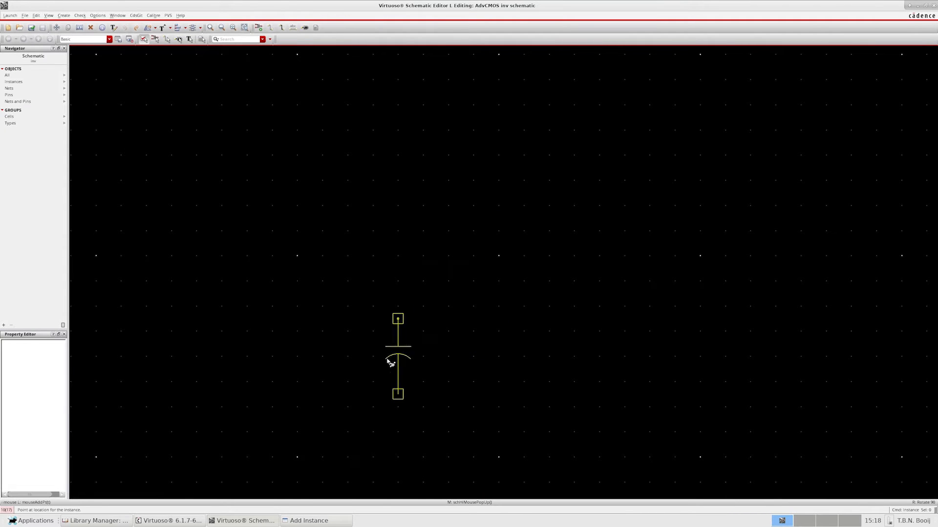
key(F3)
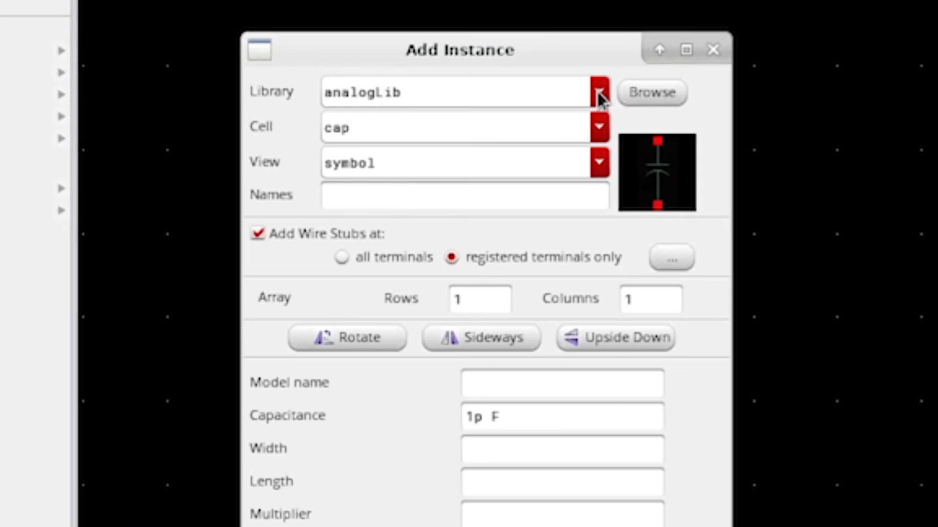
click(598, 93)
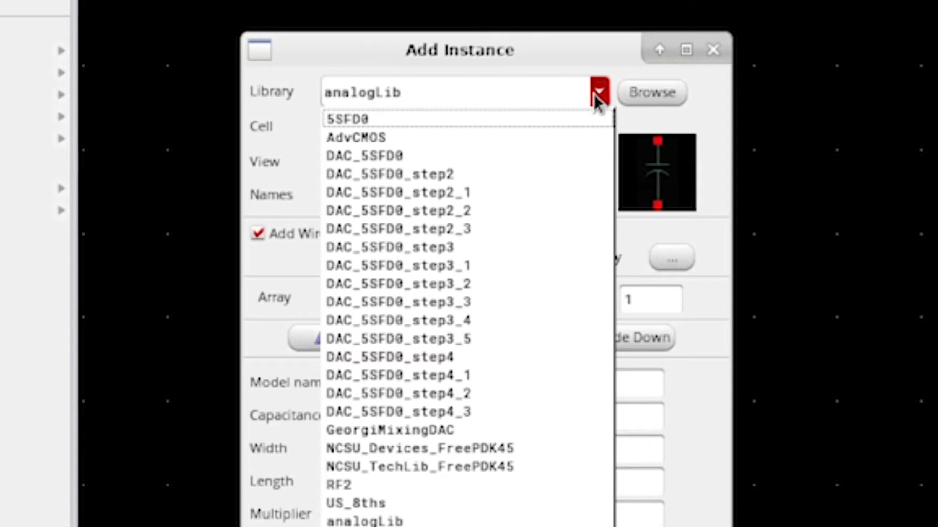
click(529, 449)
click(600, 127)
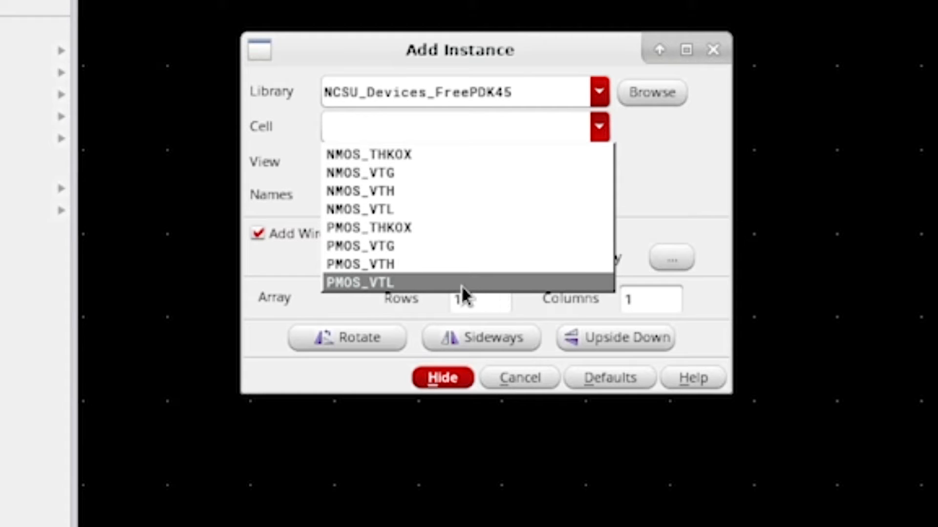
click(444, 286)
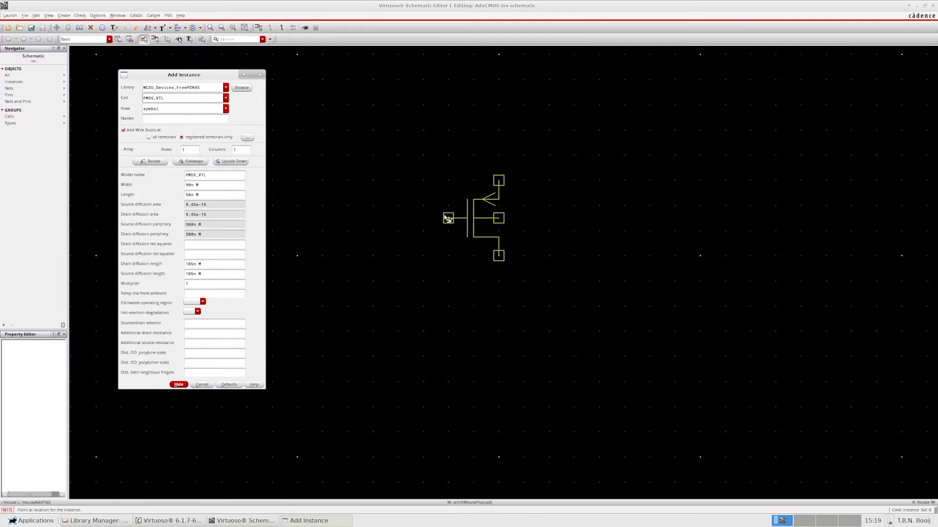
click(448, 218)
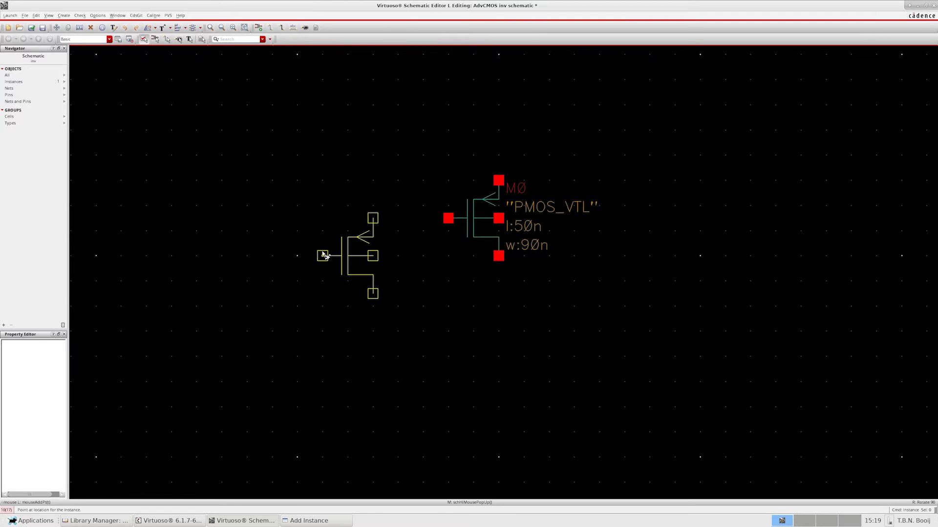
key(Escape)
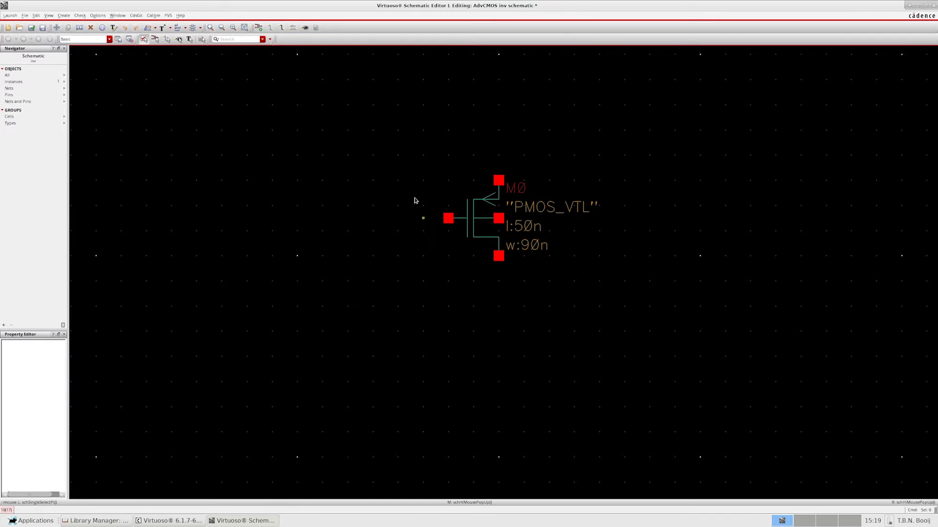
- Place one NMOS_VTL instance from NCSU_Devices_FreePDK45 directly below the PMOS transistor, aligned with it
click(64, 15)
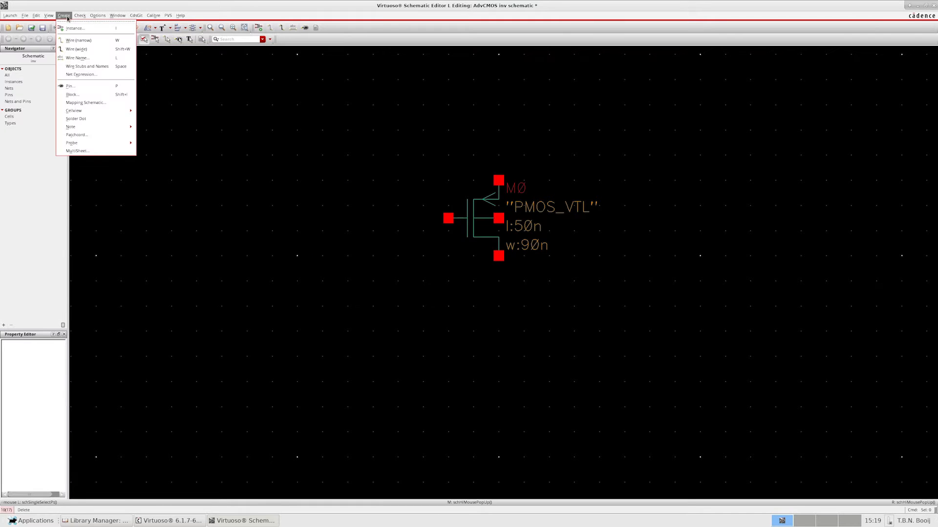
click(75, 28)
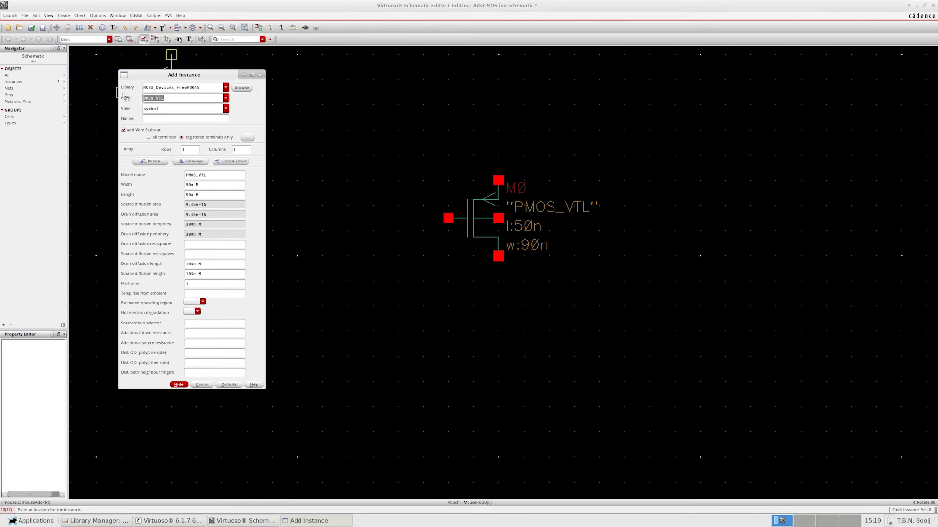
click(226, 97)
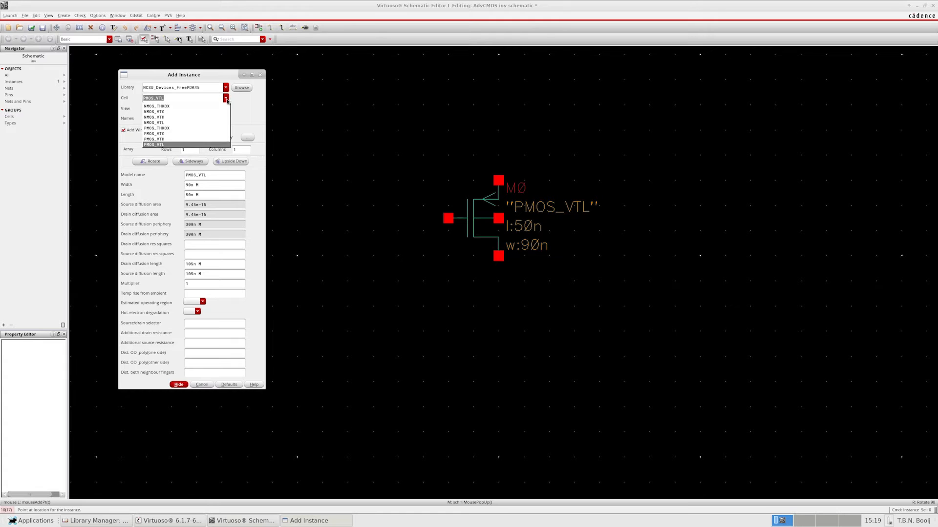
click(217, 123)
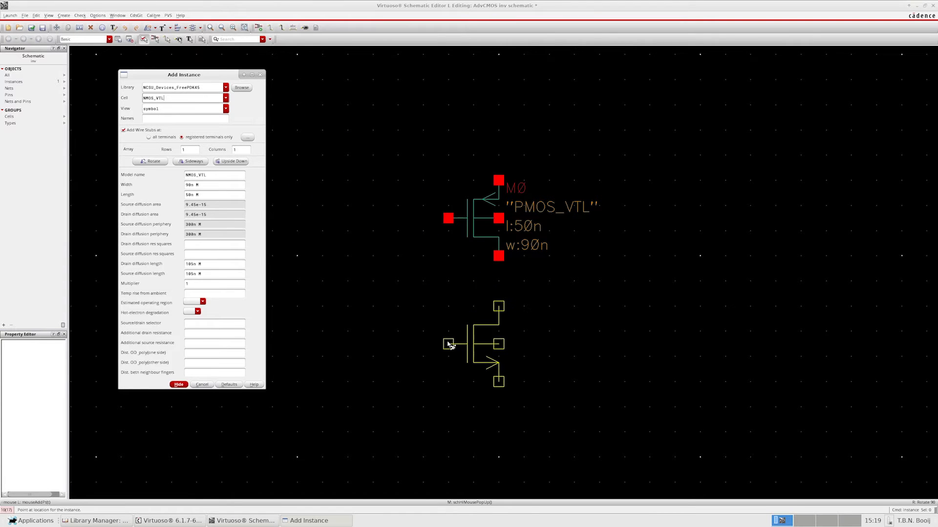
click(449, 344)
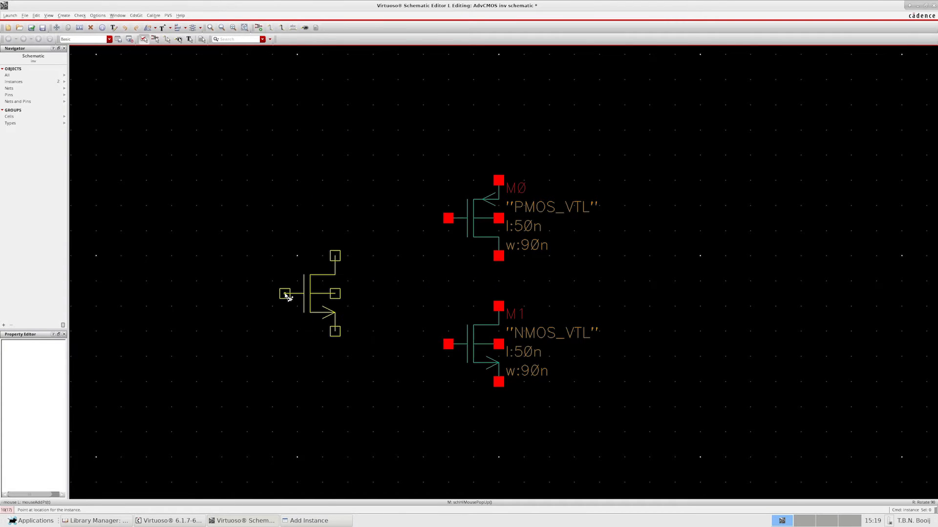
key(Escape)
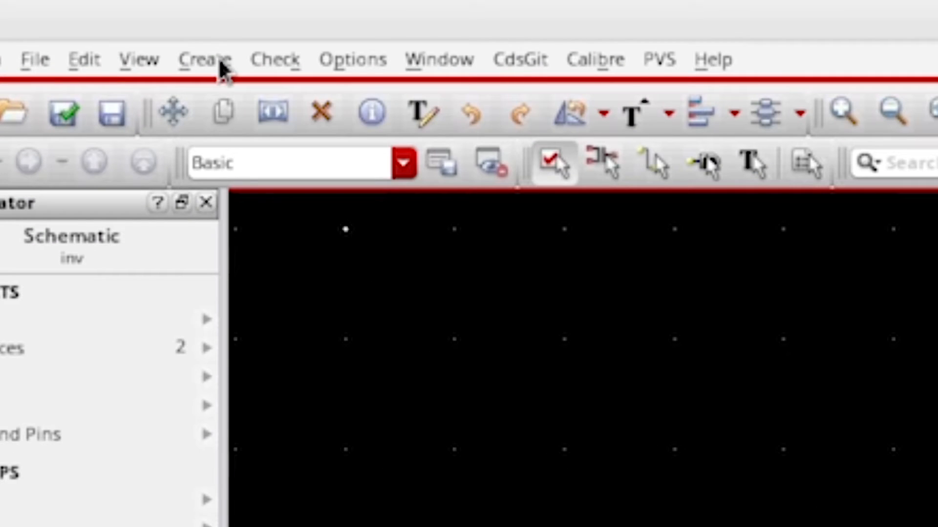
- Place an inputOutput pin named IN to the left of the transistors, midway between their gate terminals
click(220, 66)
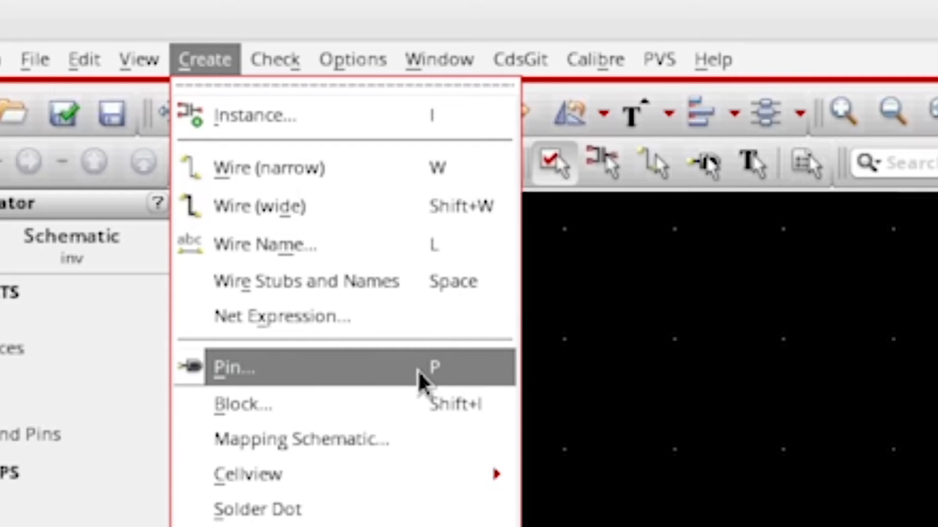
click(410, 383)
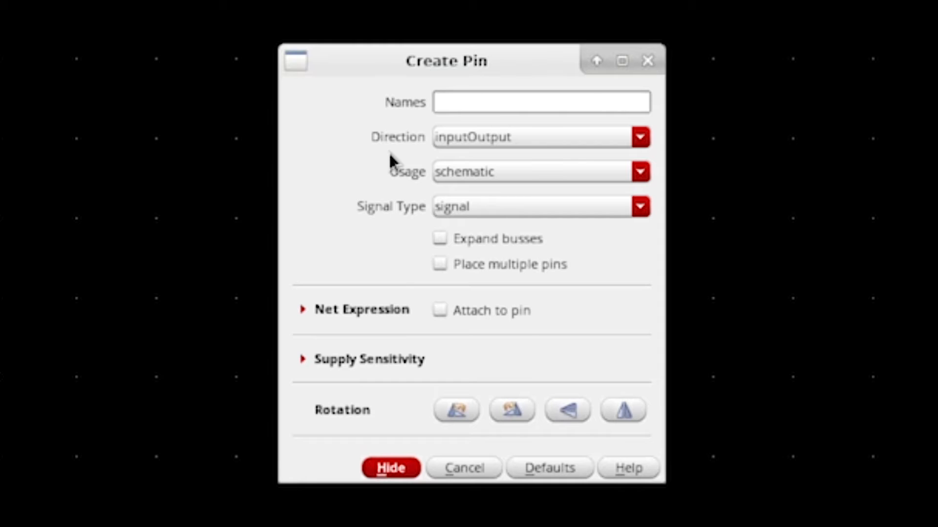
text(IN)
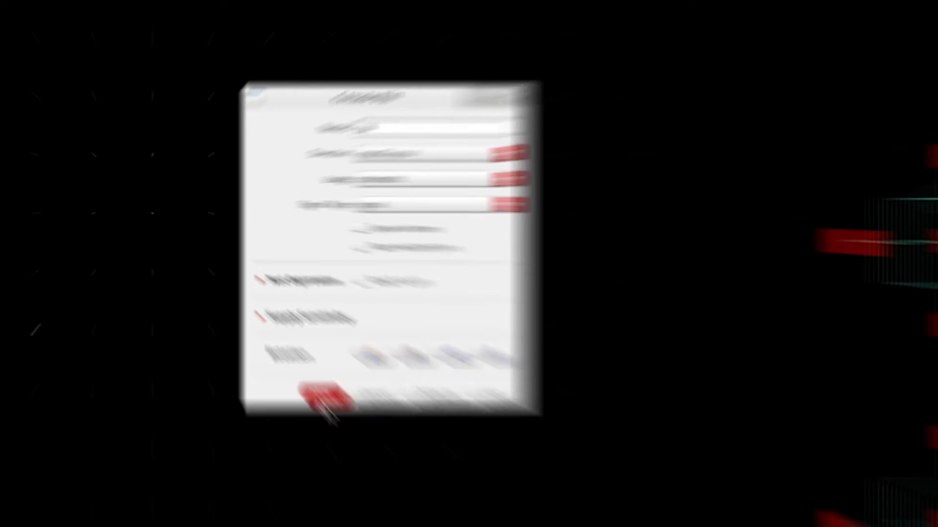
click(390, 468)
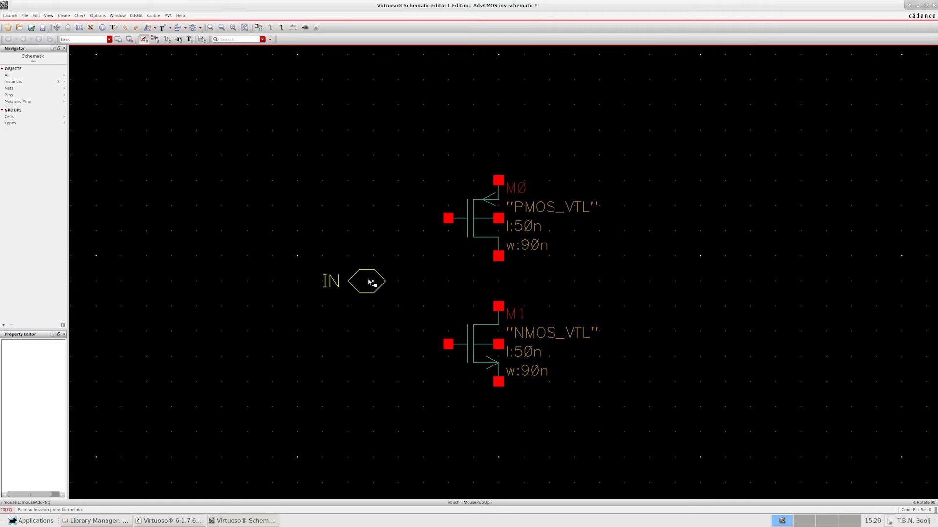
click(373, 283)
key(Escape)
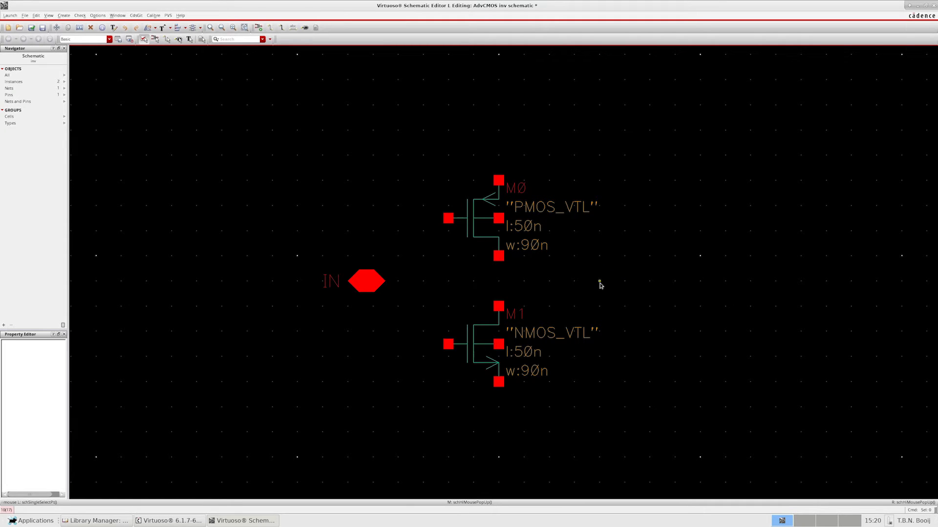
- Place an inputOutput pin named OUT to the right of the transistors, level with IN and rotated so its label faces outward
key(p)
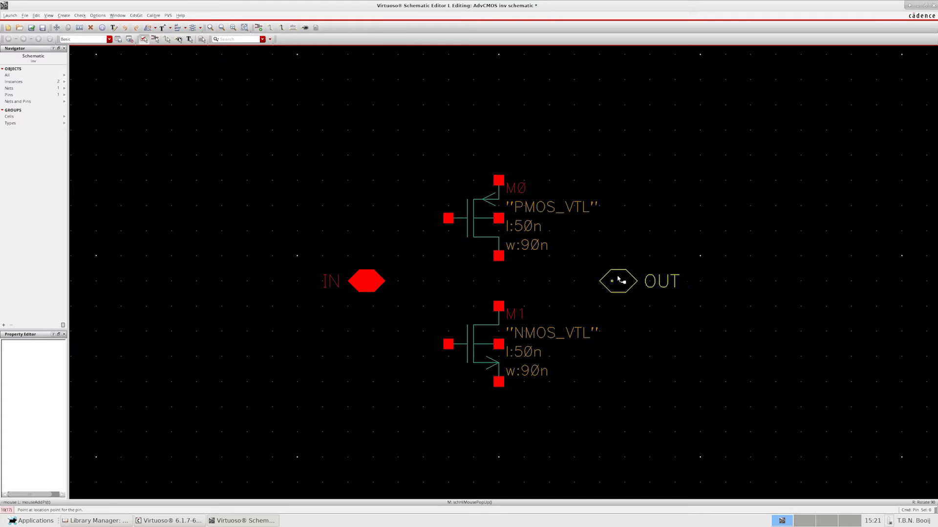
key(r)
key(r)
key(r)
key(r)
key(r)
key(r)
- Place a vertically rotated VDD pin above the PMOS transistor and a GND pin below the NMOS transistor
key(r)
key(r)
click(628, 282)
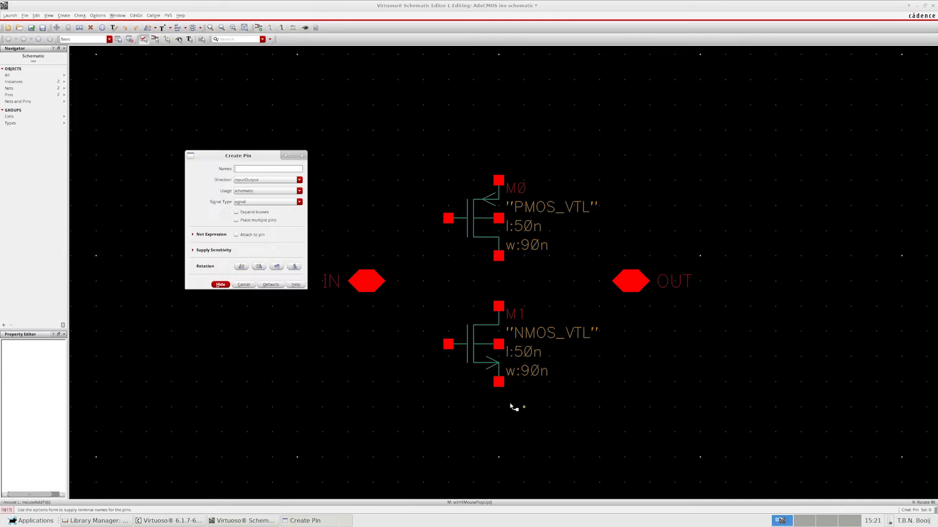
key(r)
click(498, 136)
key(r)
click(499, 426)
middle_drag(436, 423, 424, 405)
key(Escape)
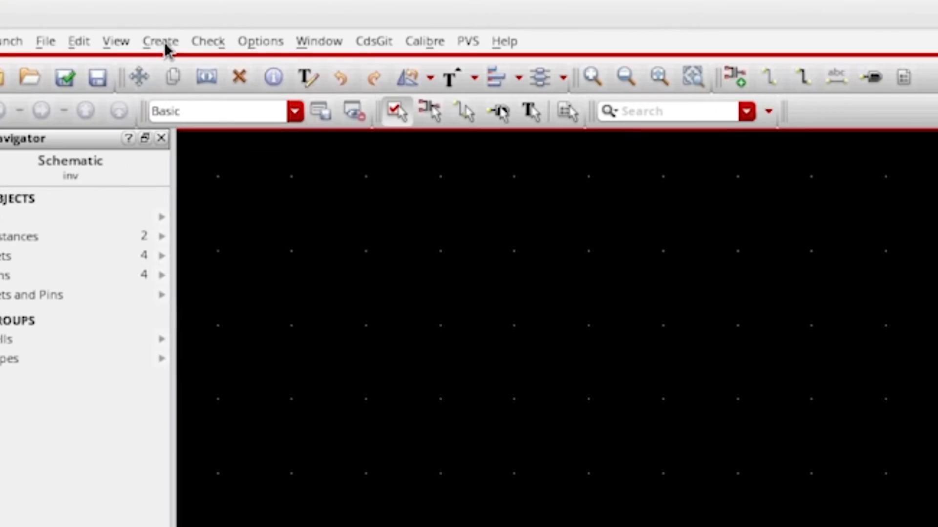
- Wire the IN pin to the gates of both the PMOS and NMOS transistors through a shared junction
click(164, 45)
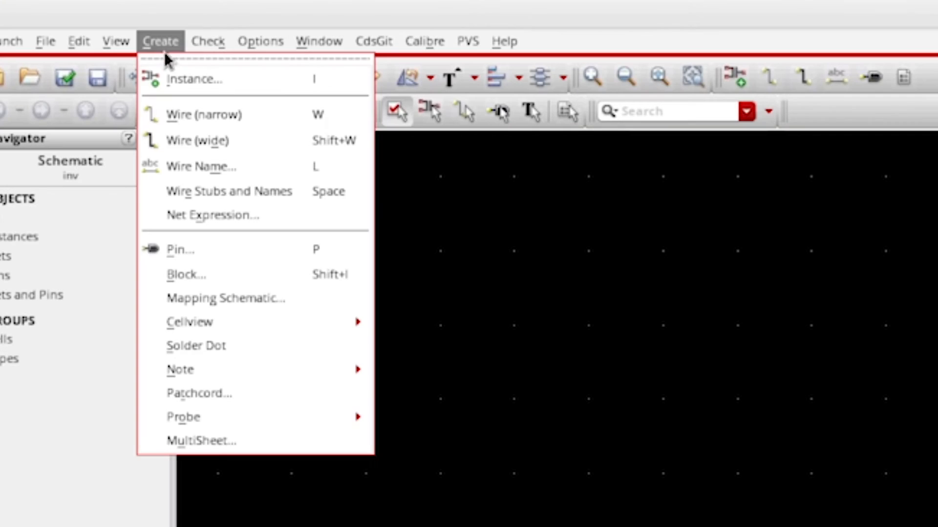
click(294, 118)
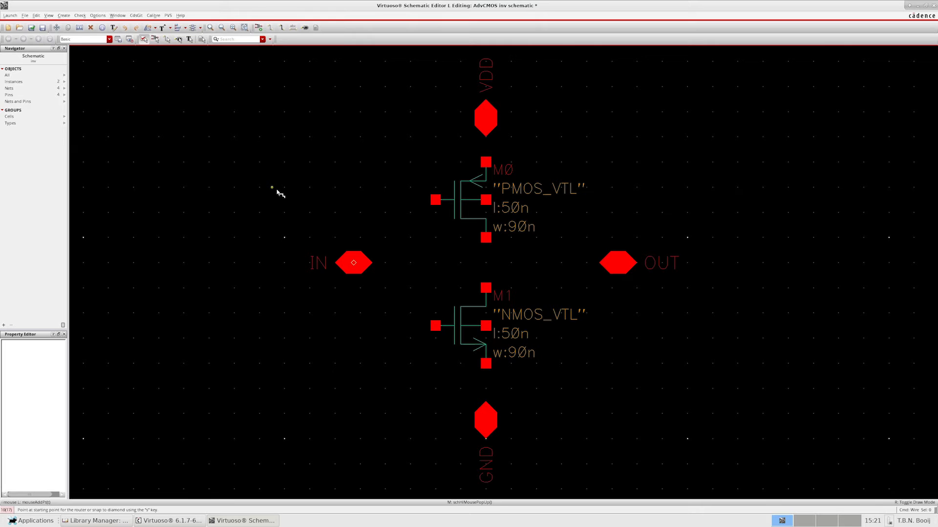
click(352, 263)
click(409, 264)
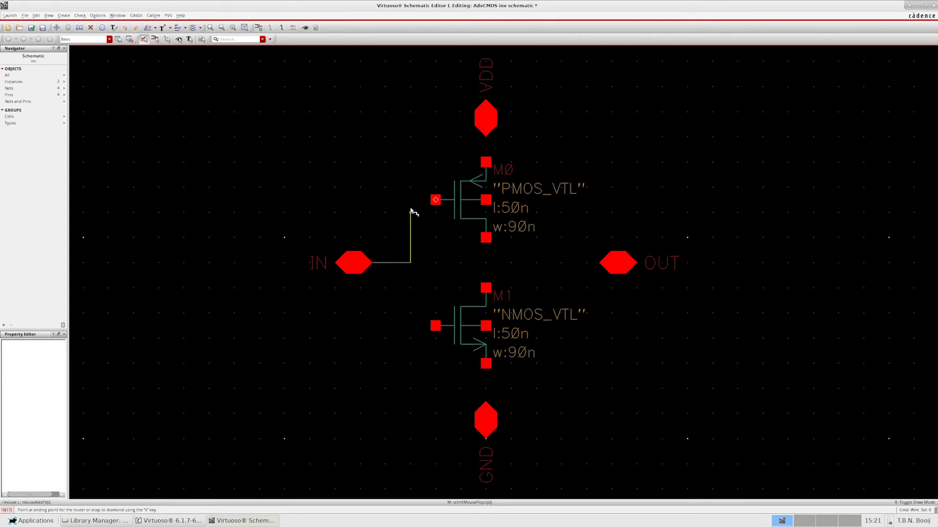
click(434, 201)
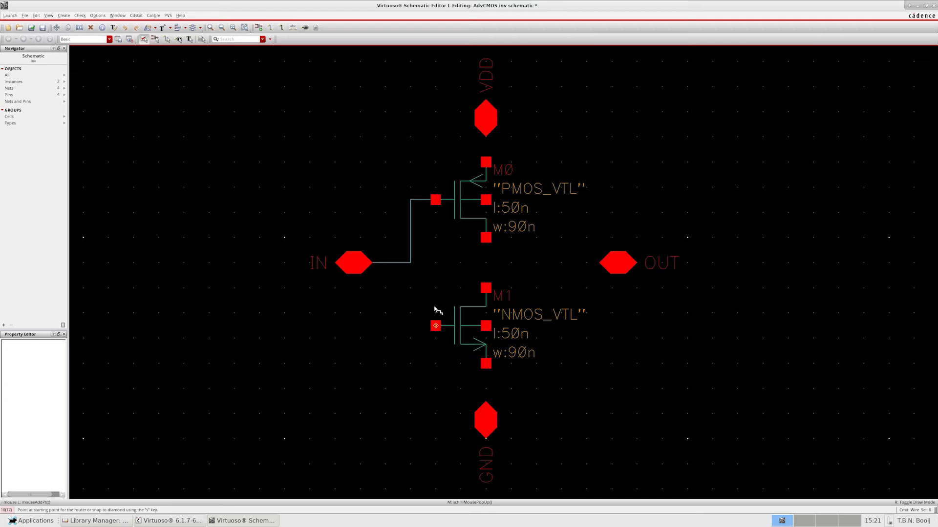
click(435, 325)
click(410, 263)
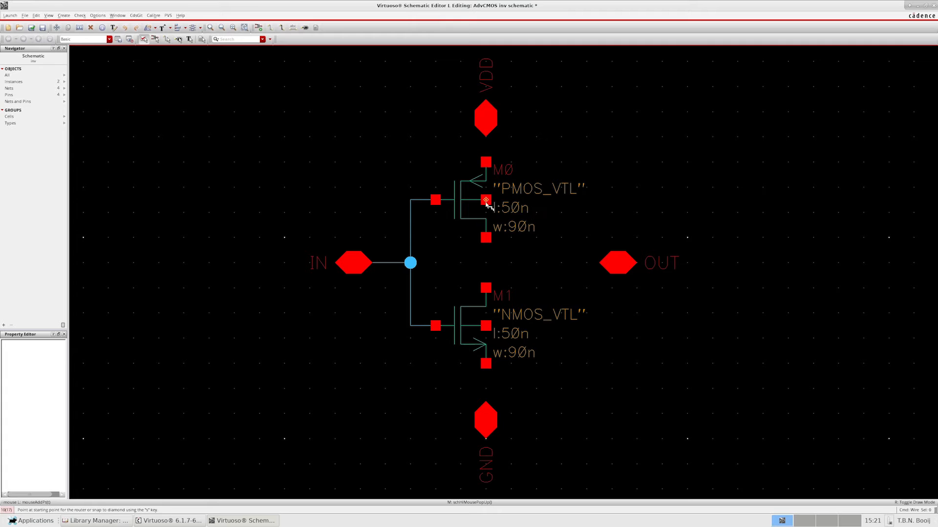
- Wire the PMOS source to the VDD pin and the NMOS source to the GND pin
click(486, 162)
click(486, 120)
click(486, 364)
click(486, 420)
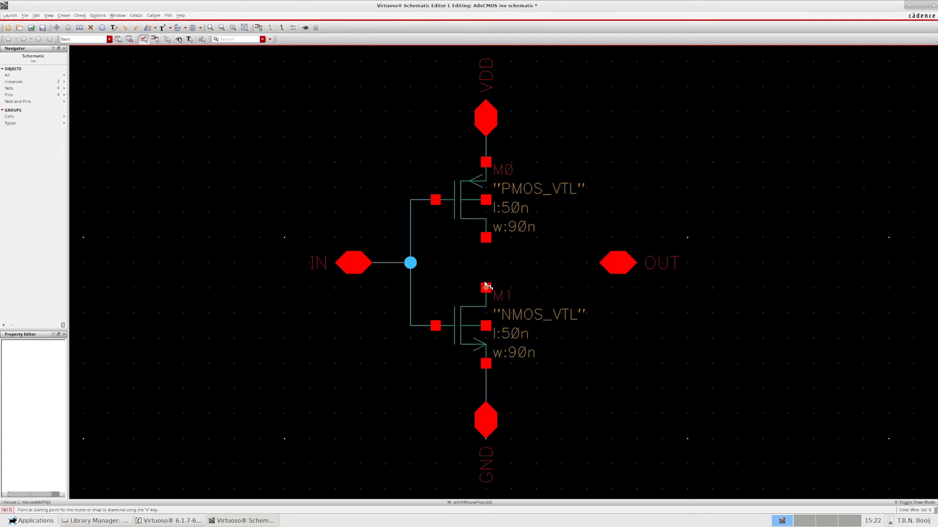
- Wire the PMOS and NMOS drains together and connect their midpoint to the OUT pin
click(486, 238)
click(486, 288)
click(486, 264)
click(608, 268)
- Wire the PMOS body to the VDD net and the NMOS body to the GND net, and check and save the schematic
click(486, 200)
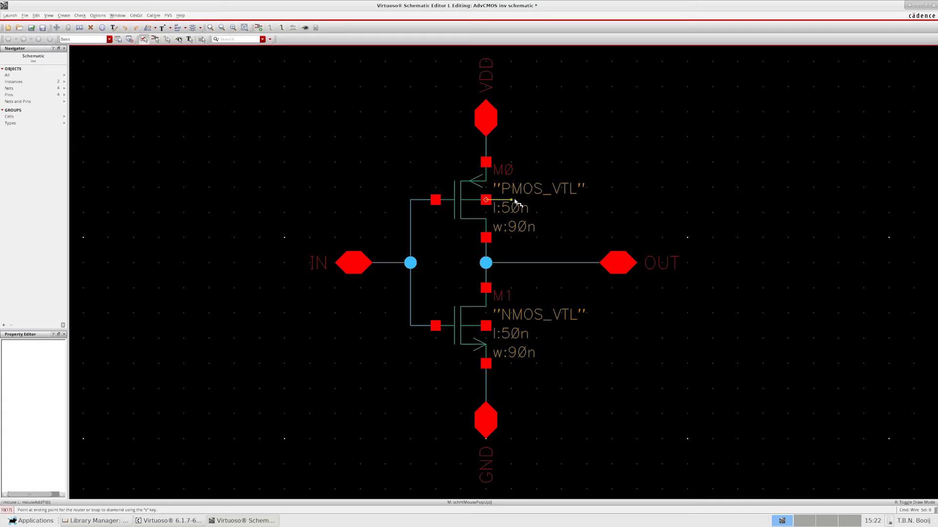
click(486, 150)
click(486, 326)
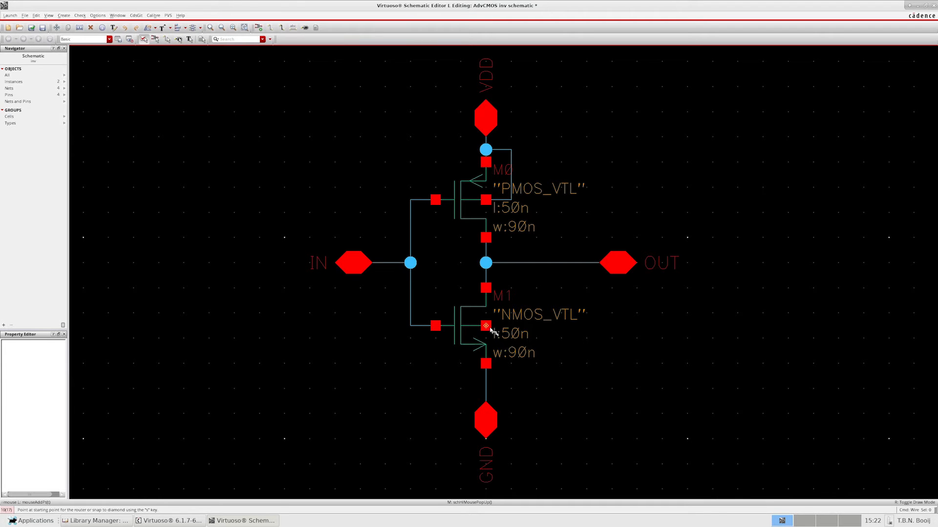
click(487, 388)
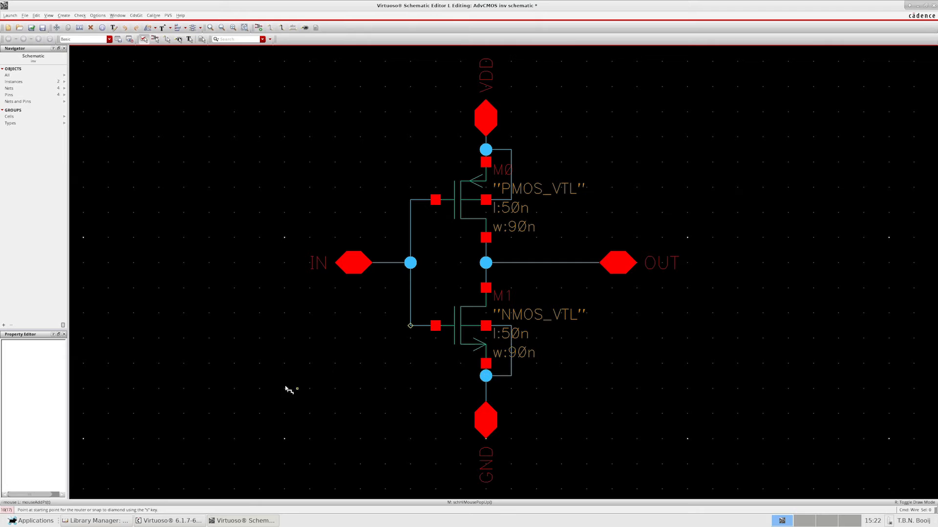
key(Escape)
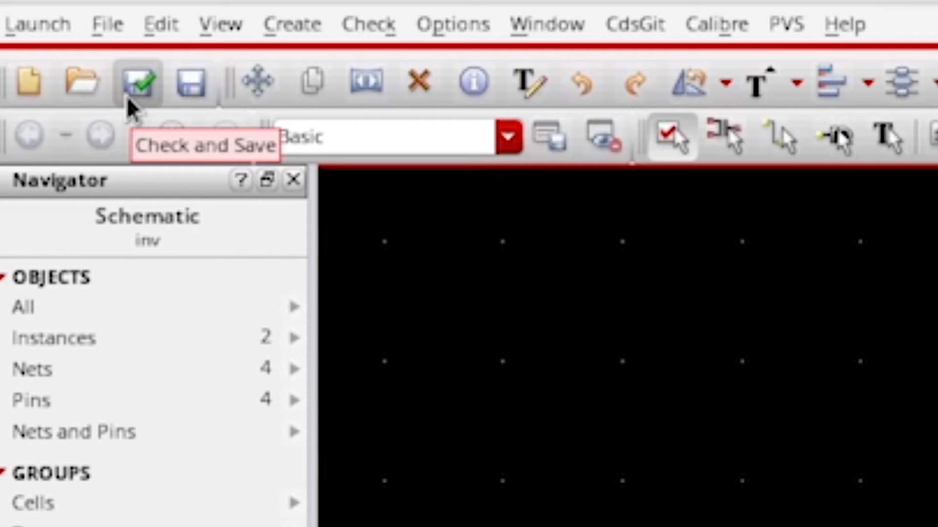
click(128, 95)
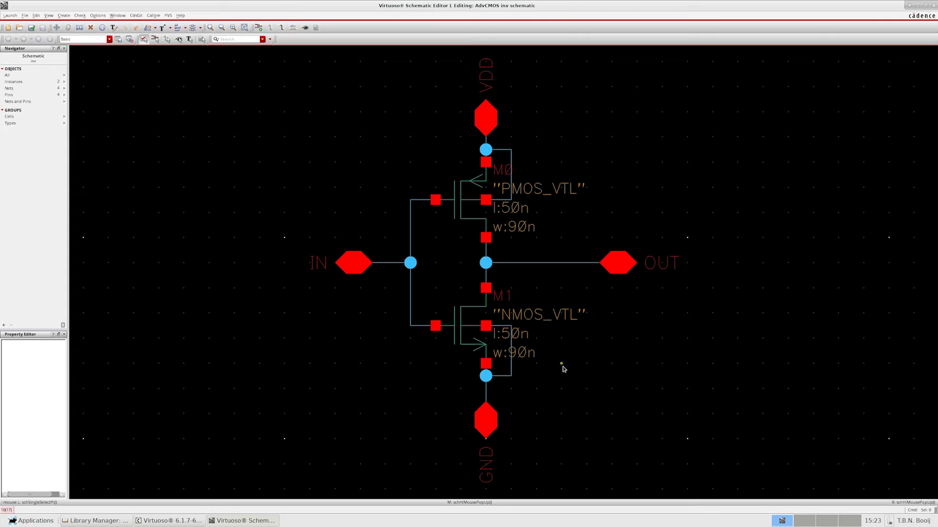
- Draw a wire shorting the IN junction to the OUT junction between the two transistors
key(w)
click(412, 263)
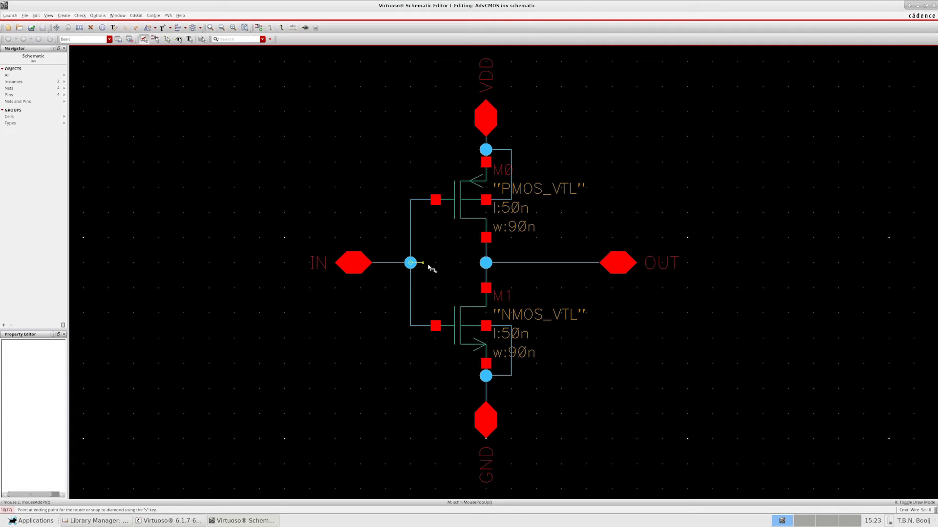
click(486, 264)
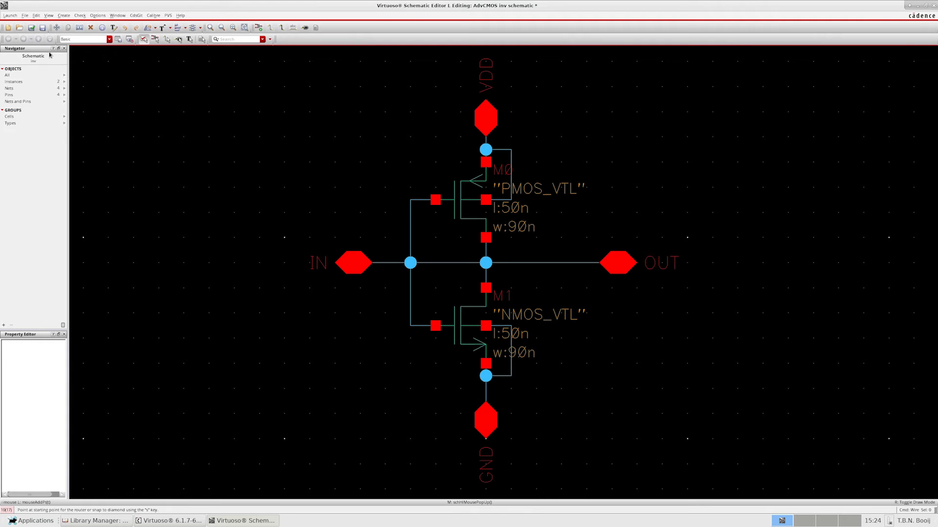
- Run Check and Save on the shorted schematic, dismiss the check report and continue saving despite errors
click(32, 29)
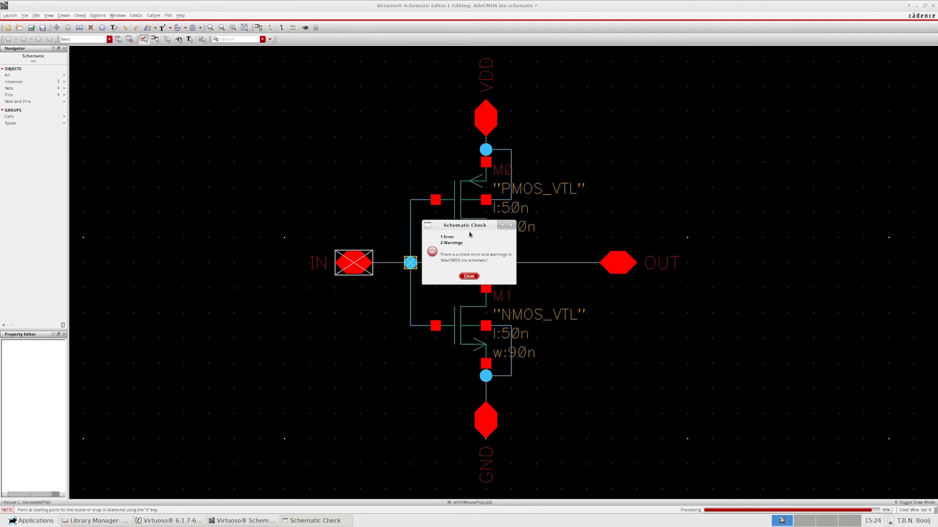
drag(464, 229, 345, 170)
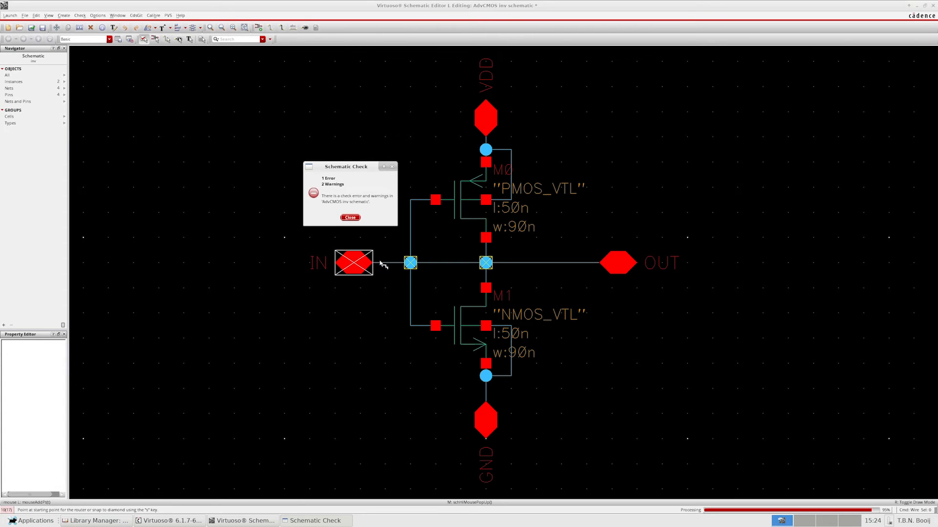
click(352, 218)
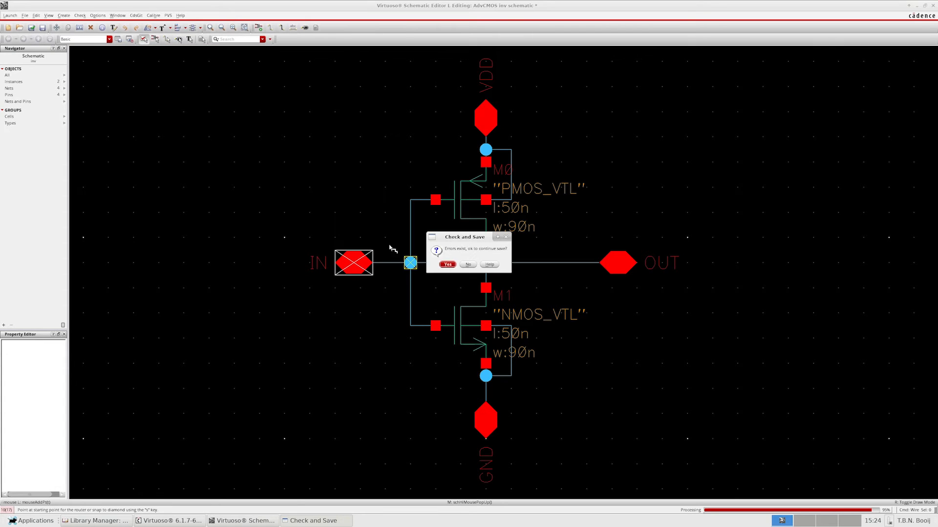
click(448, 265)
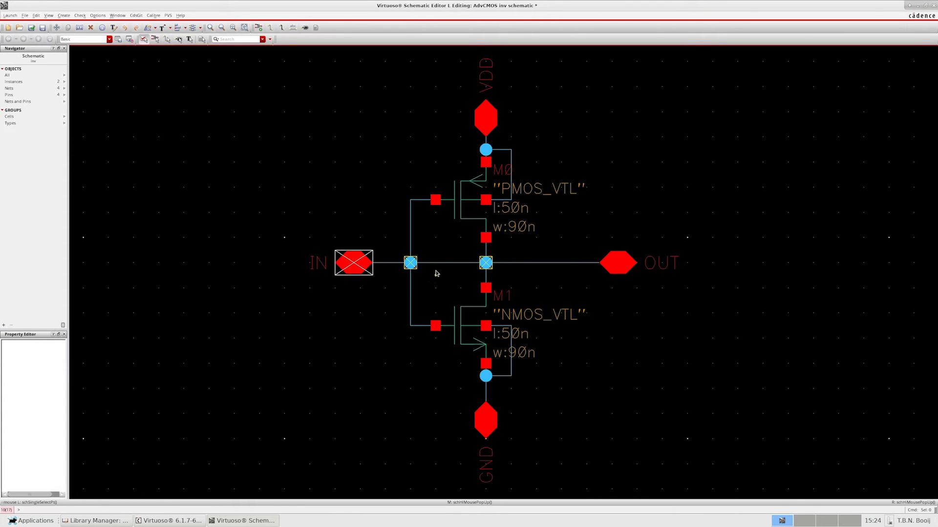
- Delete the wire shorting the IN and OUT junctions, and check and save the schematic again
click(447, 264)
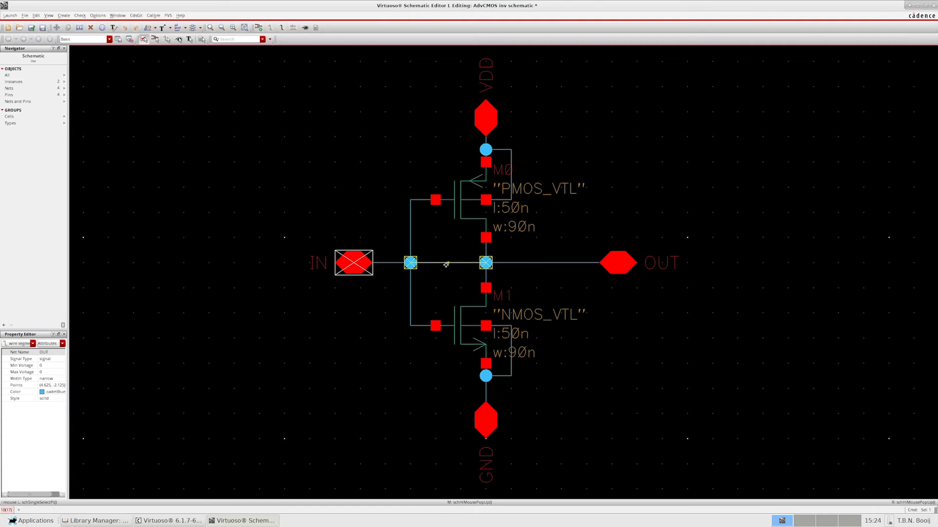
key(Delete)
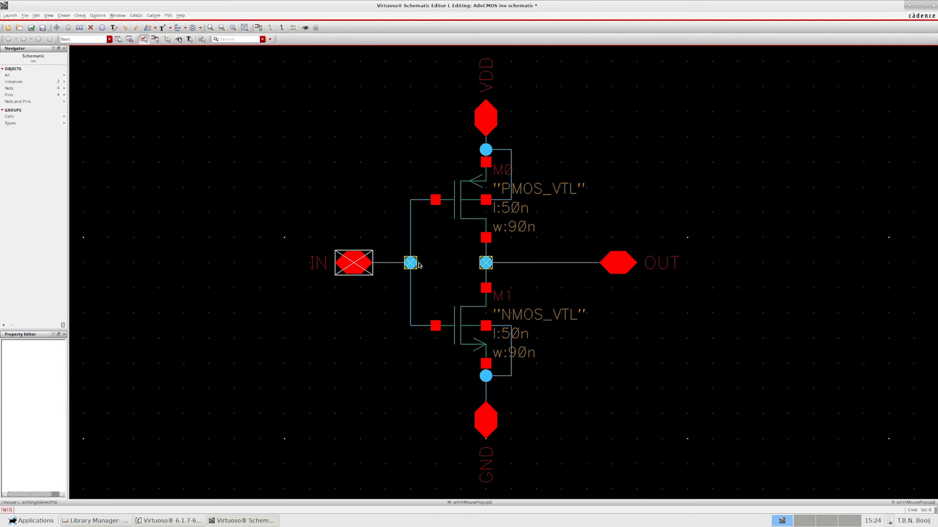
click(31, 28)
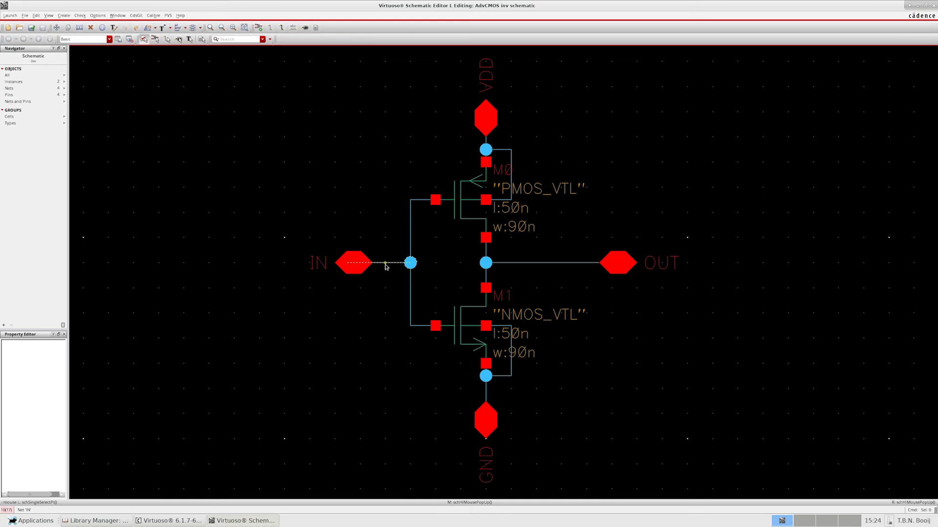
- Draw a loose test wire in the empty area beside the NMOS transistor, and try undo and redo on it
key(w)
click(323, 376)
key(Escape)
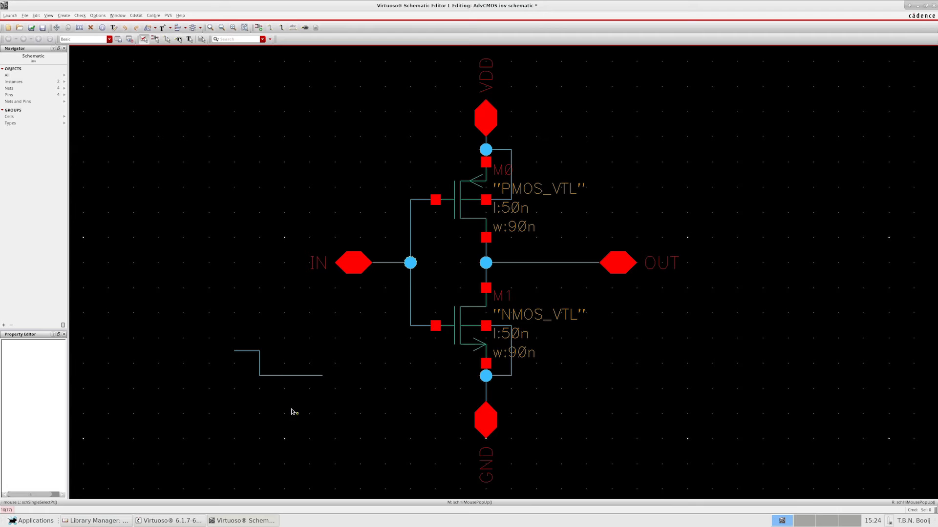
key(u)
key(shift)
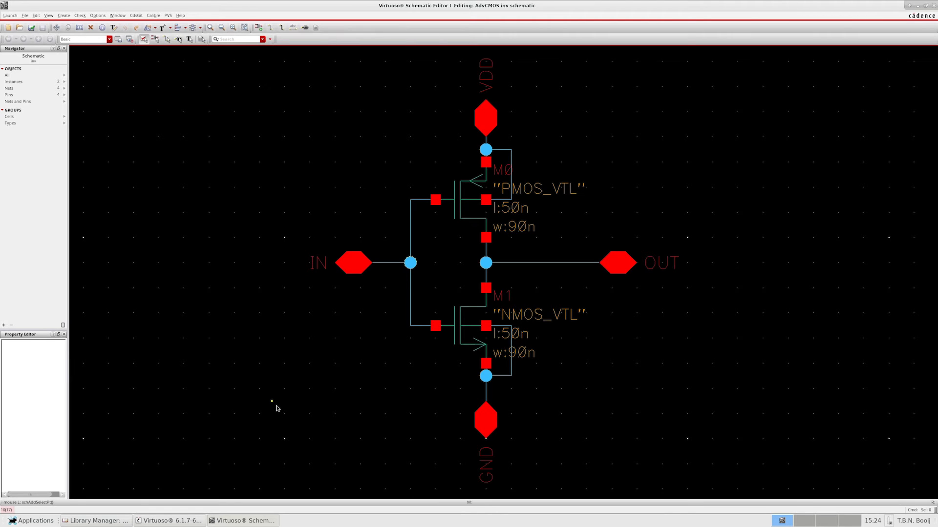
key(shift+u)
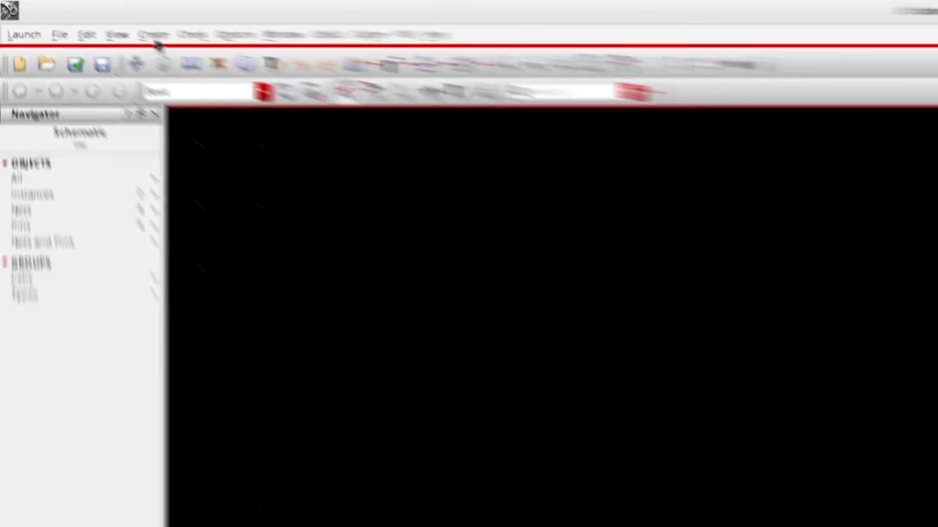
- Create a symbol cellview from the inv schematic in library AdvCMOS, using the schematicSymbol type
click(64, 15)
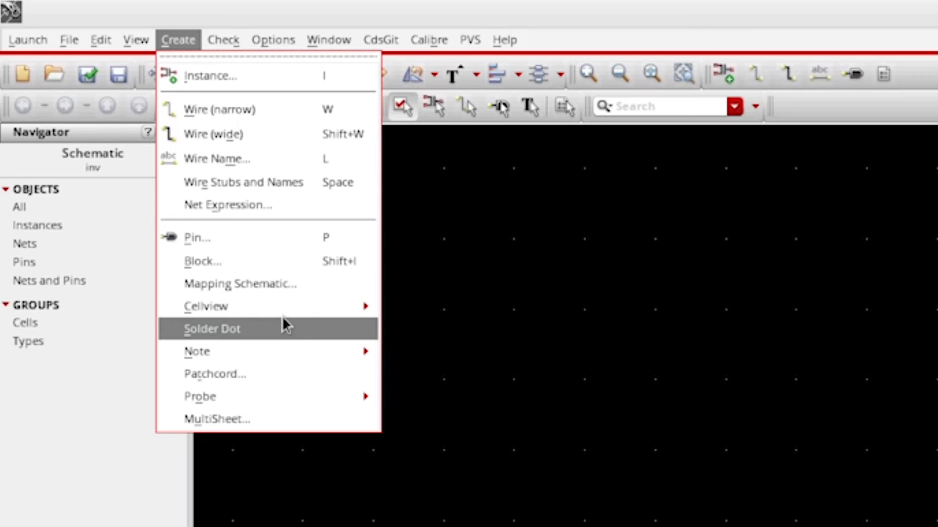
mouse_move(297, 313)
click(404, 322)
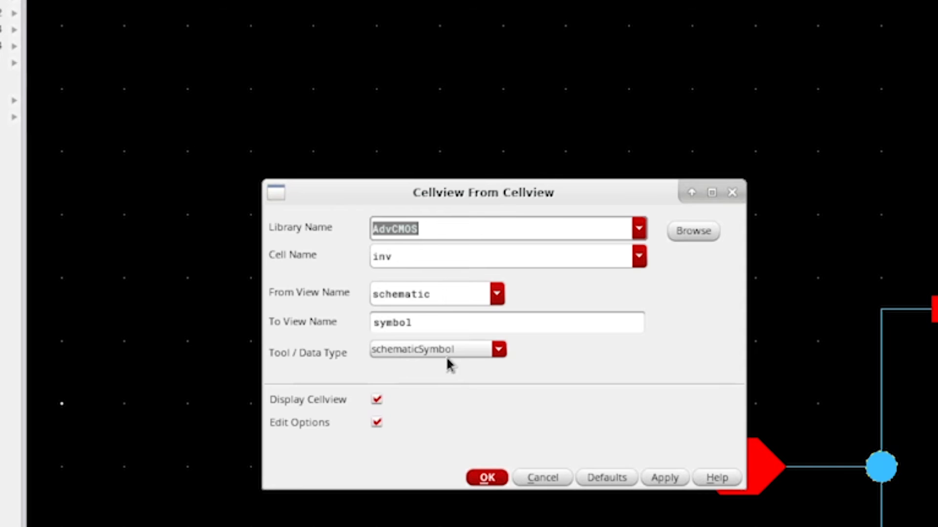
click(487, 478)
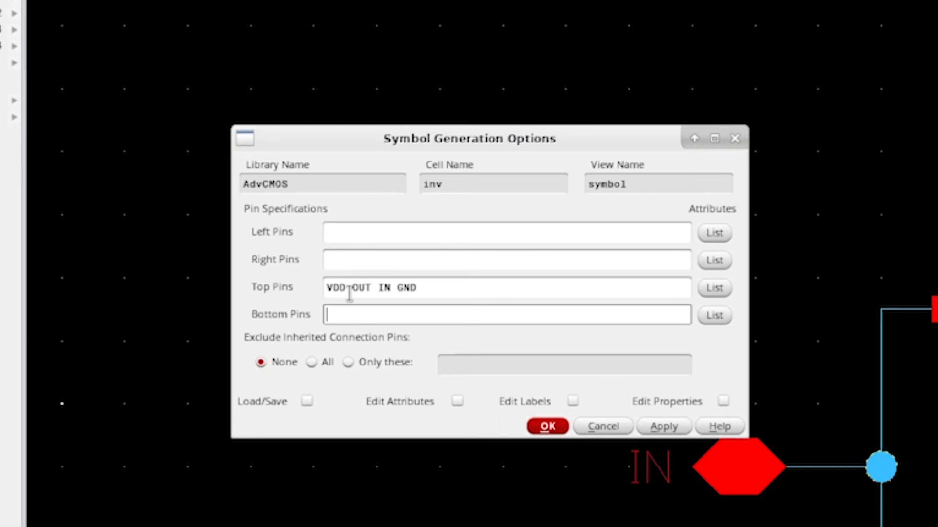
drag(350, 292, 293, 279)
key(BackSpace)
key(ctrl+z)
- Move OUT from the symbol's top pins to its right pins, and IN to its left pins
drag(352, 288, 379, 292)
key(BackSpace)
click(360, 262)
text(OUT)
double_click(365, 287)
click(364, 239)
text(IN)
- Move GND to the symbol's bottom pins, keeping VDD as the top pin, and generate the symbol
double_click(375, 287)
key(ctrl+x)
click(375, 314)
key(ctrl+v)
click(542, 427)
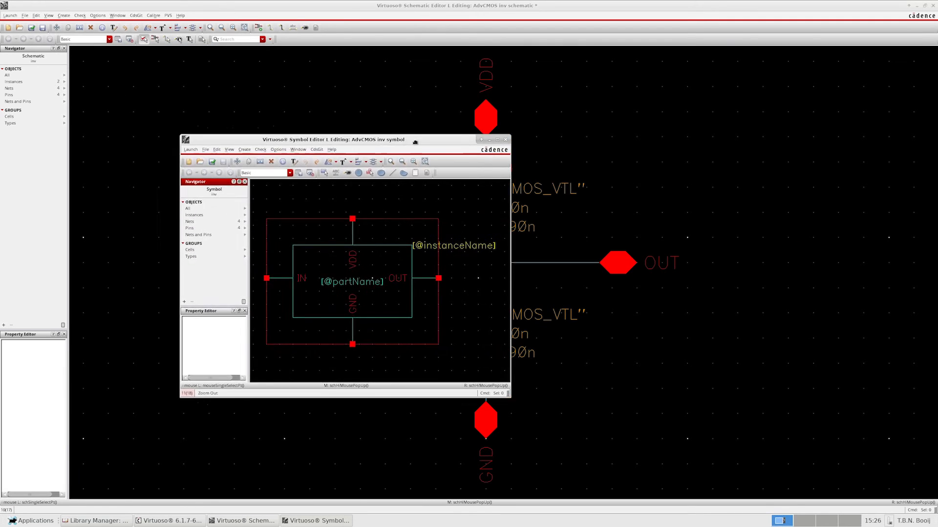
- Check and save the inv symbol, and close the symbol and schematic editors, saving the schematic's changes
click(637, 129)
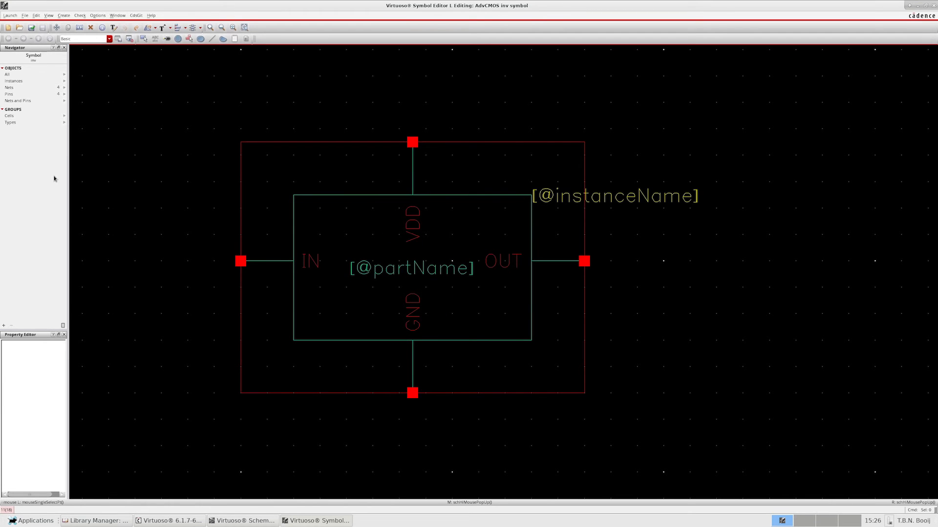
click(32, 28)
click(933, 5)
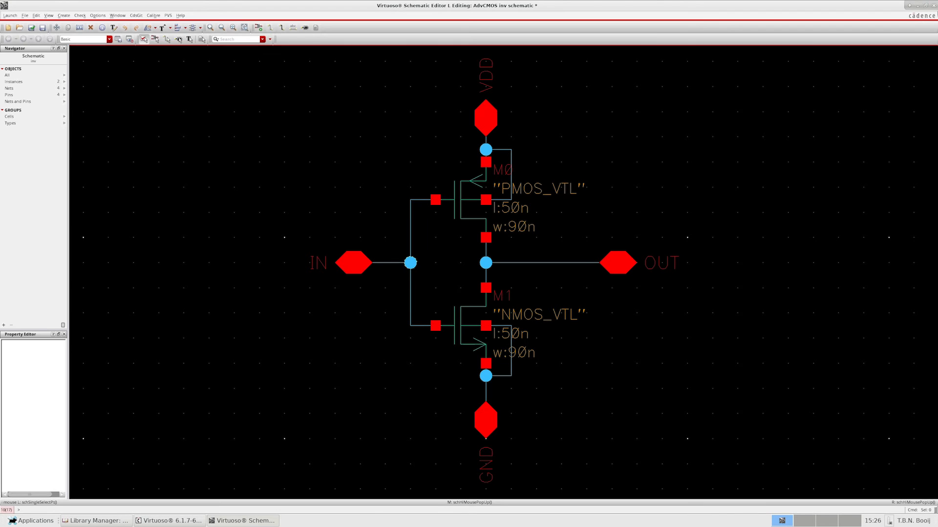
click(933, 6)
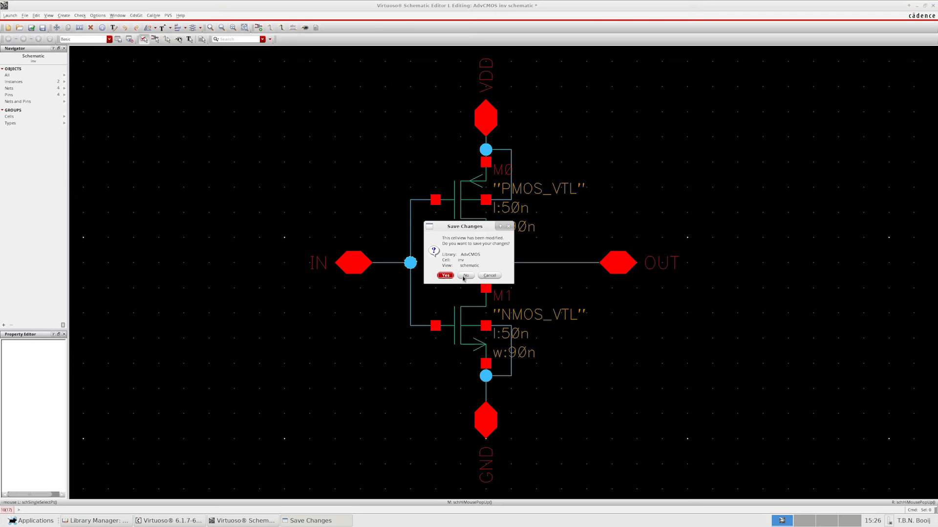
click(445, 276)
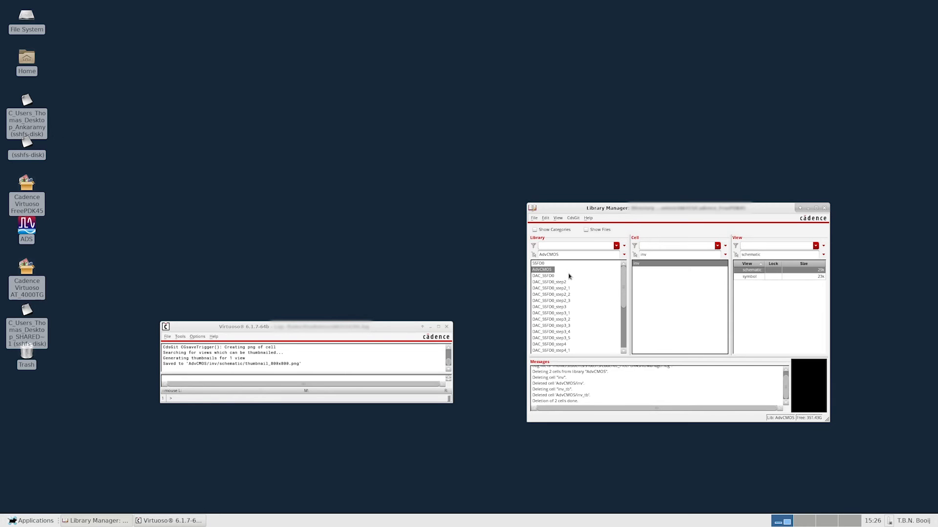
- Review the schematic and symbol views of the inv cell in the Library Manager
click(749, 277)
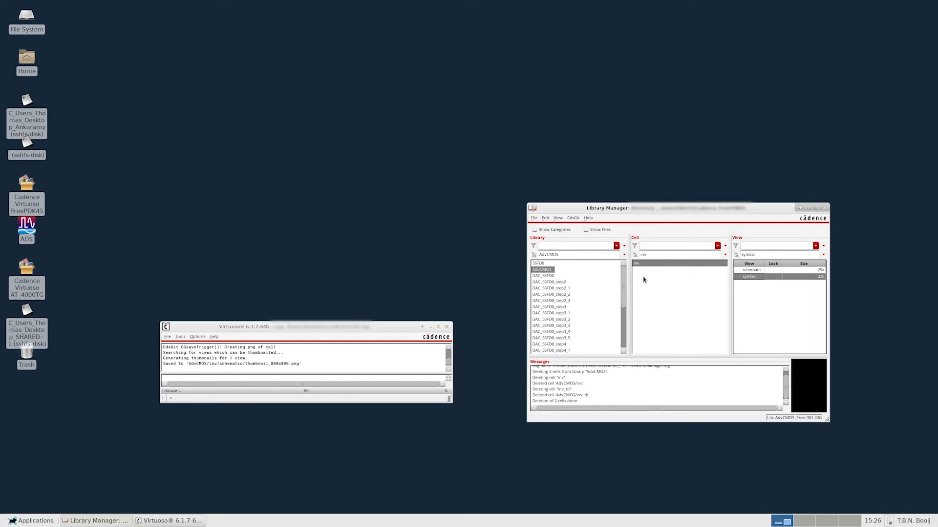
click(751, 270)
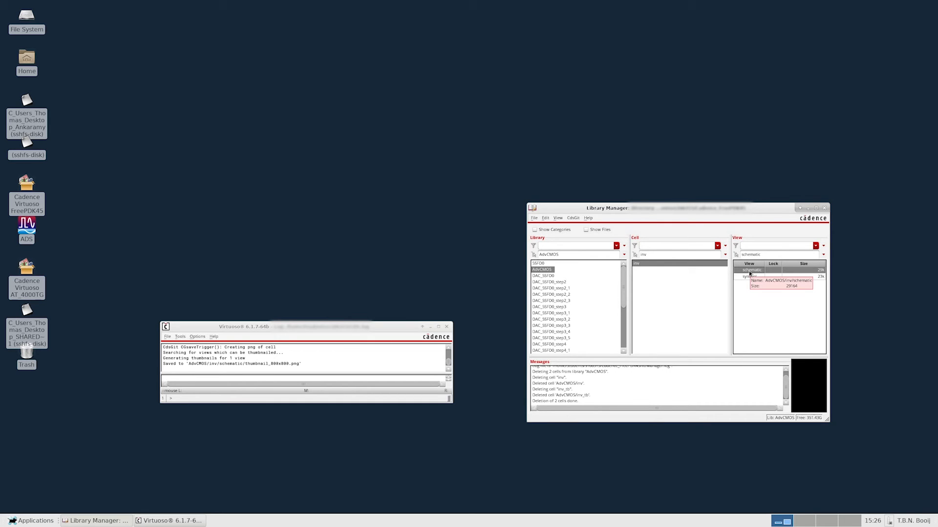
click(751, 278)
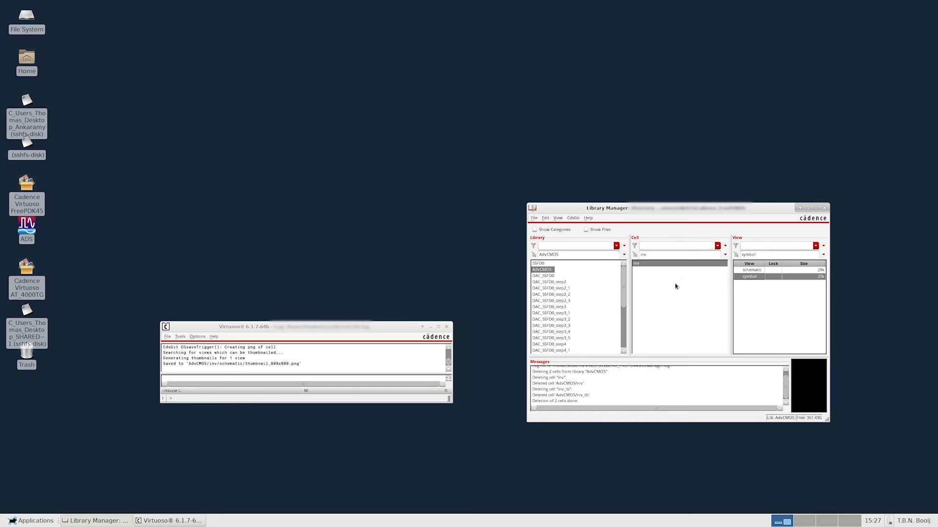
- Create a new schematic cell view named inv_tb in the AdvCMOS library
click(534, 218)
mouse_move(596, 230)
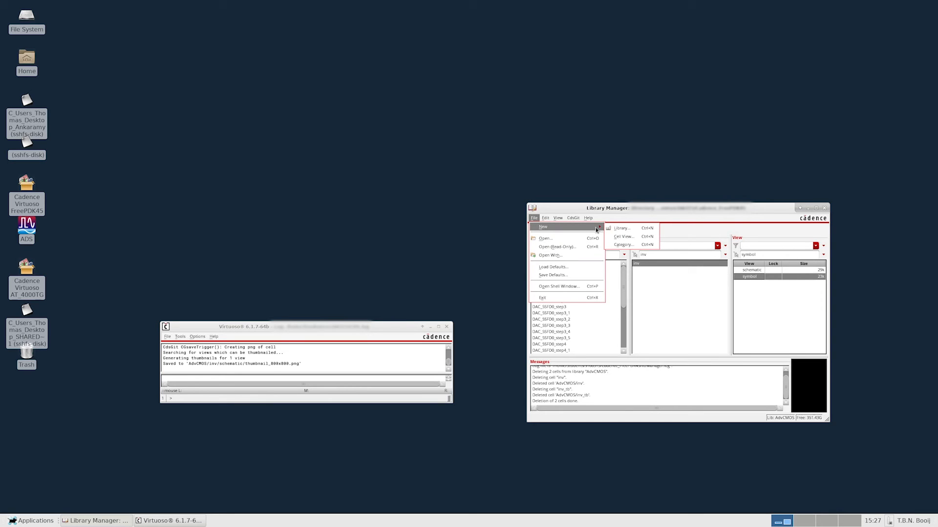
click(631, 239)
click(206, 75)
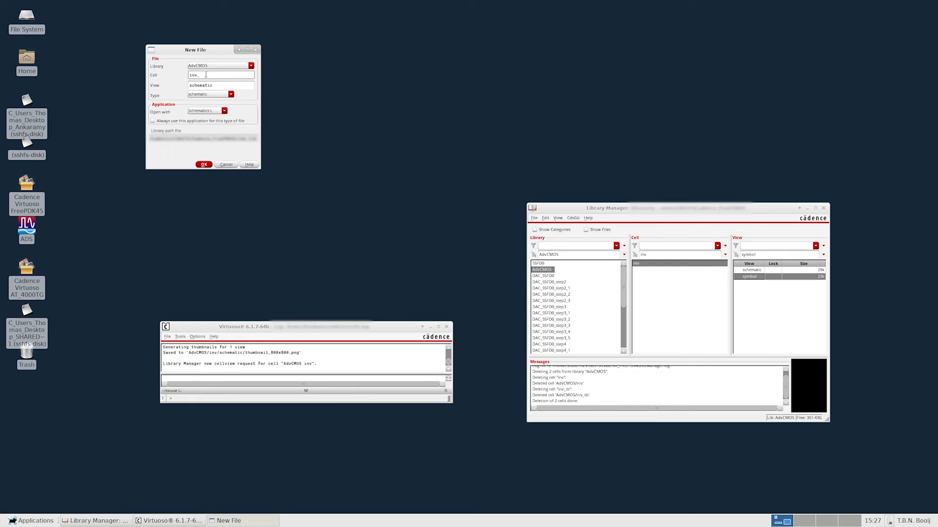
click(202, 164)
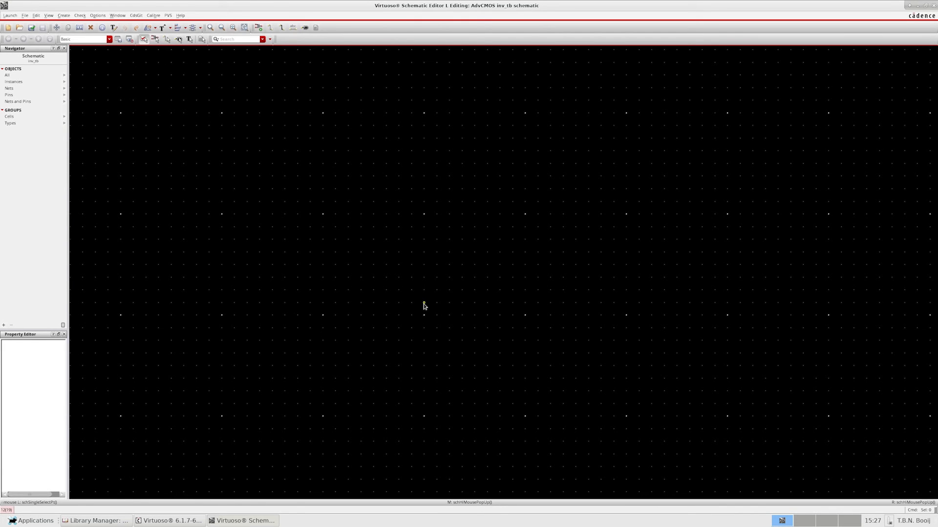
- Place an instance of the inv symbol from the AdvCMOS library in the middle of the empty testbench schematic
key(i)
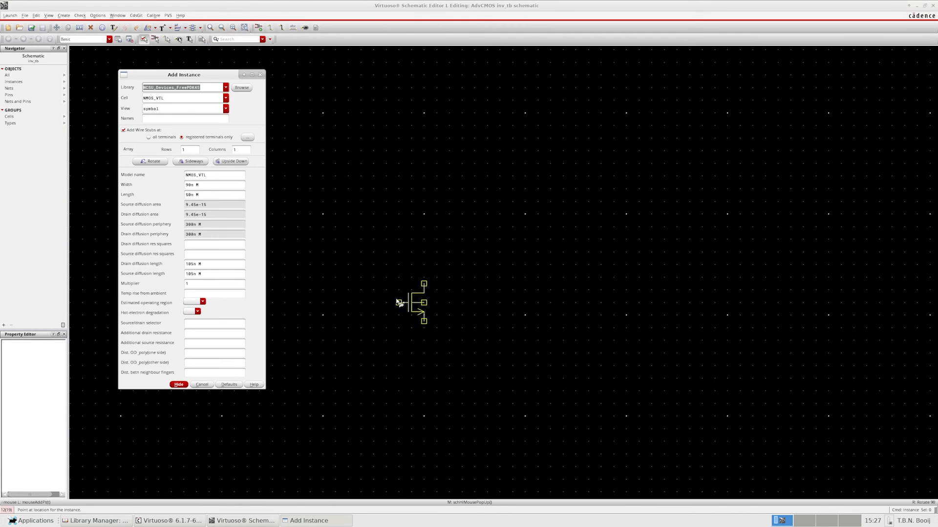
click(225, 89)
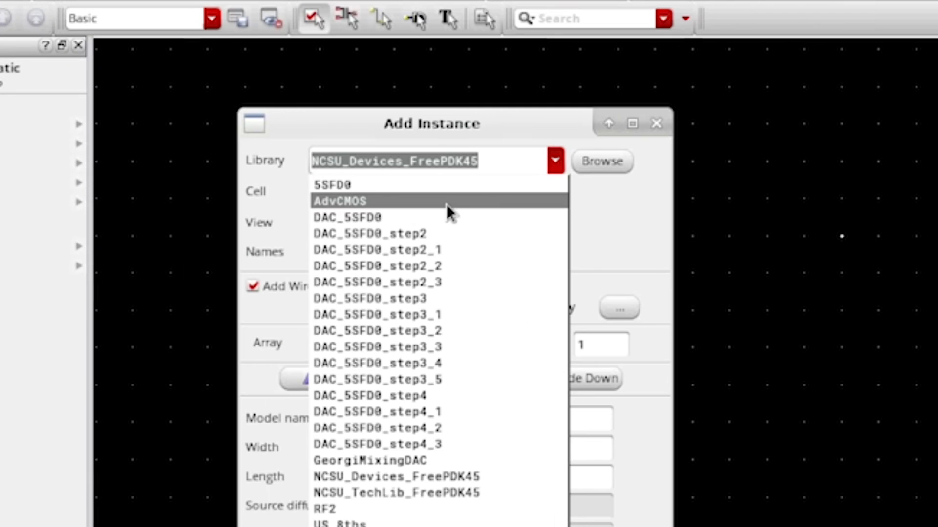
click(205, 100)
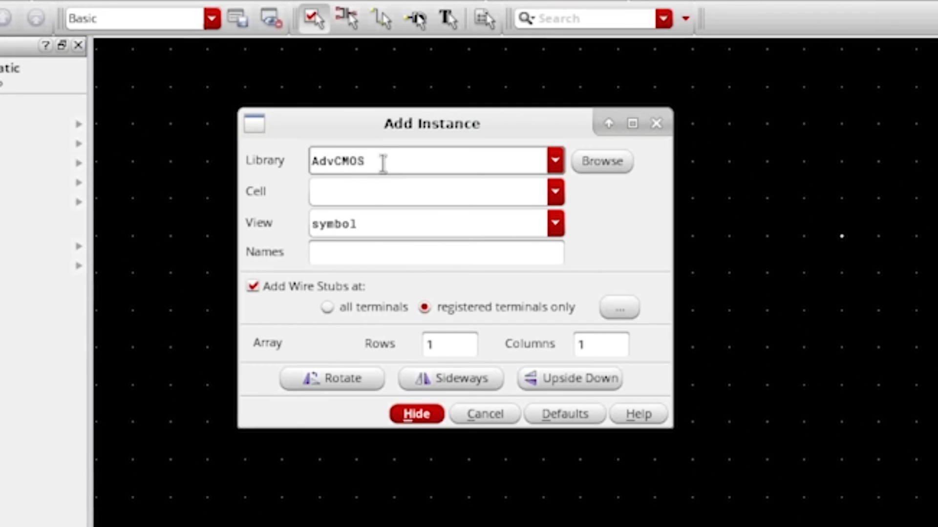
click(555, 193)
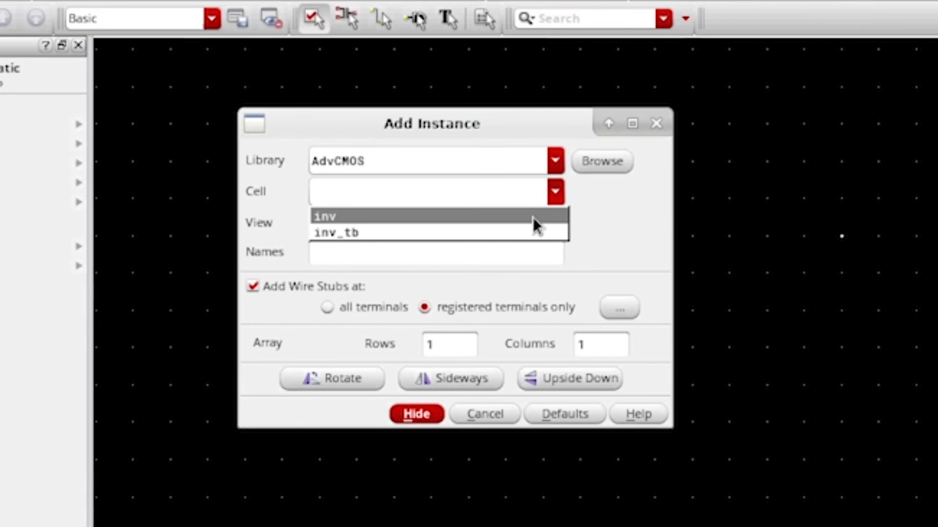
click(532, 216)
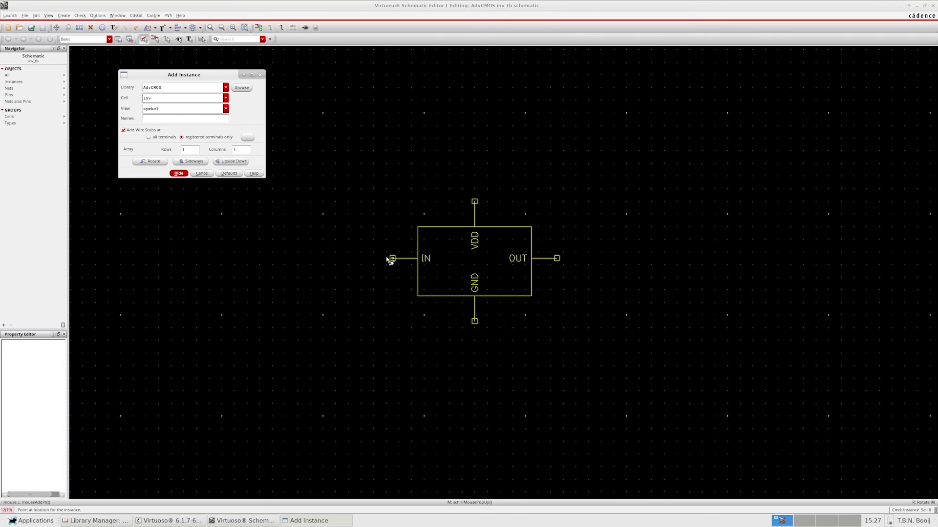
click(387, 258)
key(Escape)
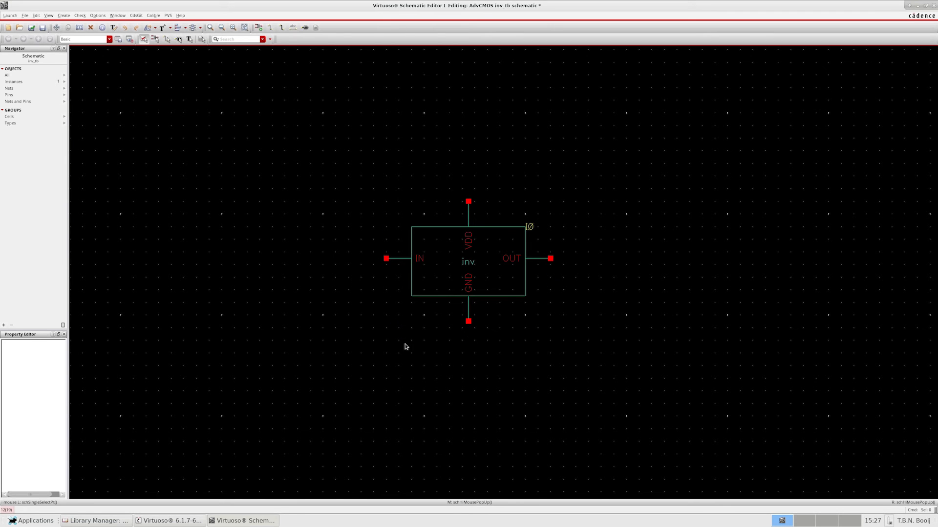
- Place a gnd symbol from analogLib just below the inverter's GND pin
key(i)
click(226, 88)
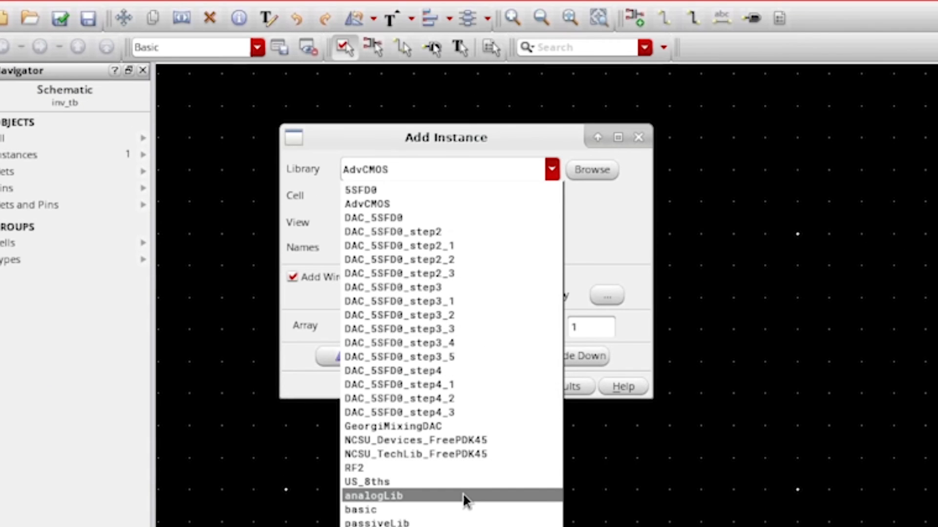
click(462, 495)
click(455, 197)
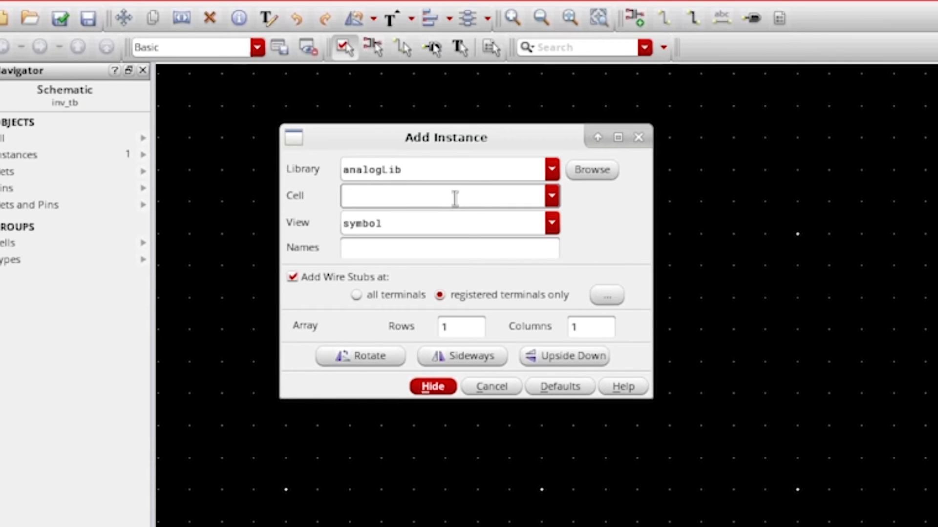
text(gnd)
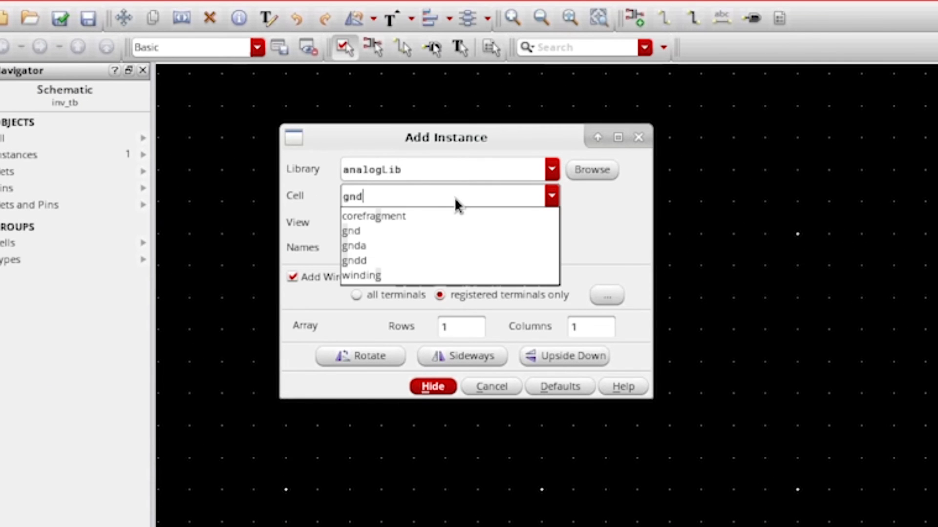
click(455, 215)
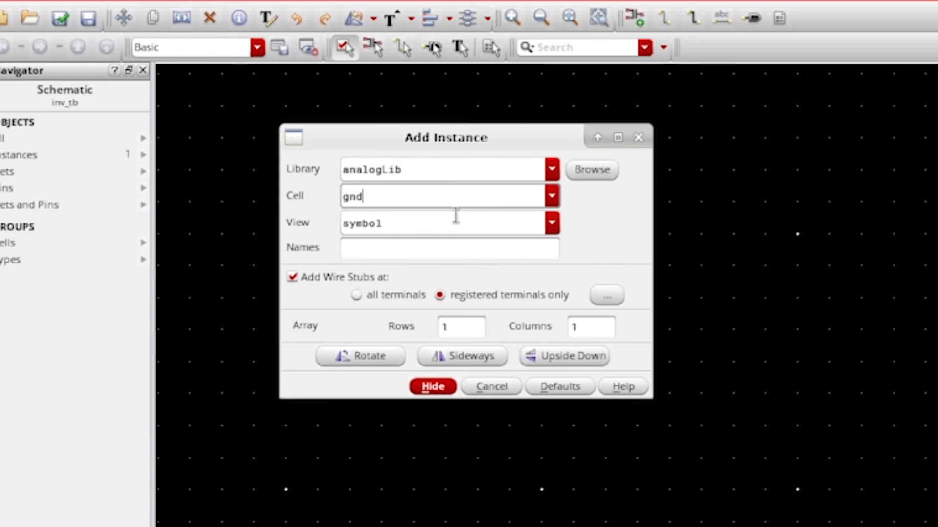
click(433, 388)
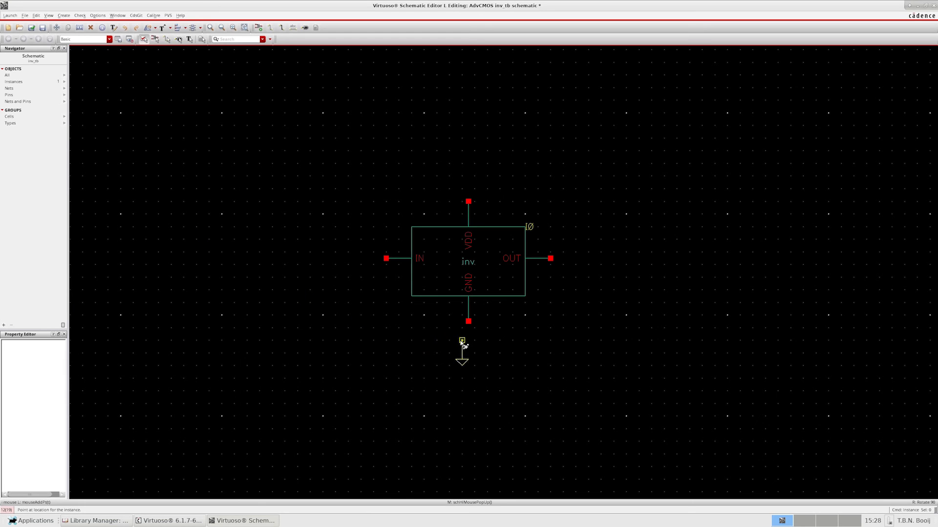
click(468, 341)
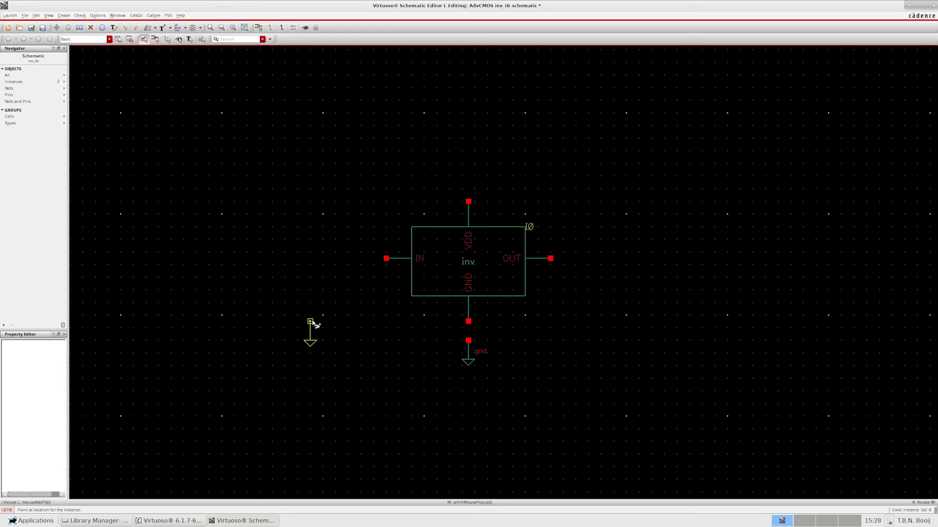
key(Escape)
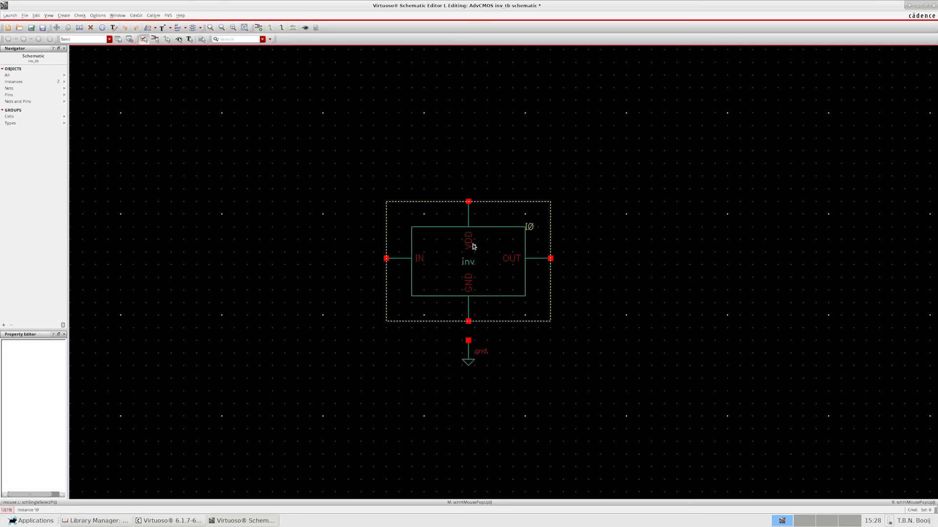
- Place a vdc voltage source from analogLib in the open area on the inverter's input side
text(i)
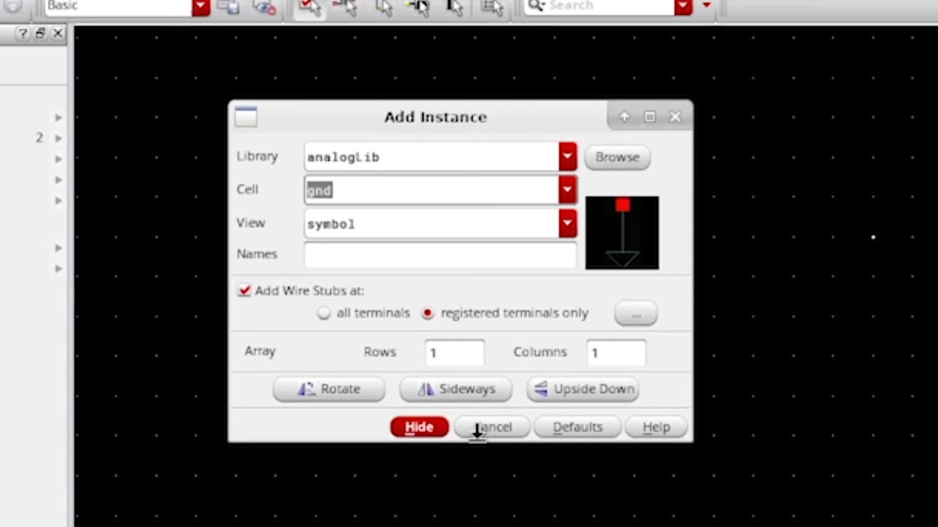
text(vdc)
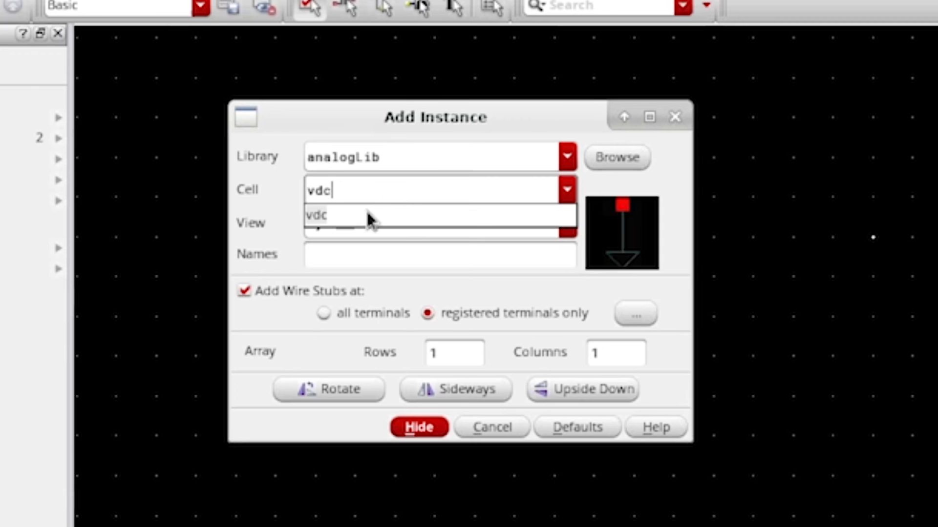
click(366, 216)
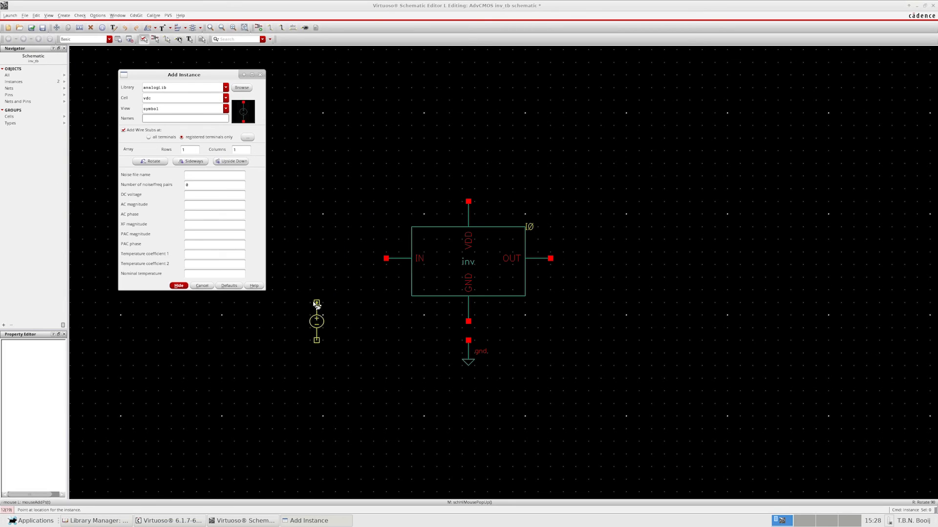
ctrl+scroll(305, 298, up, 2)
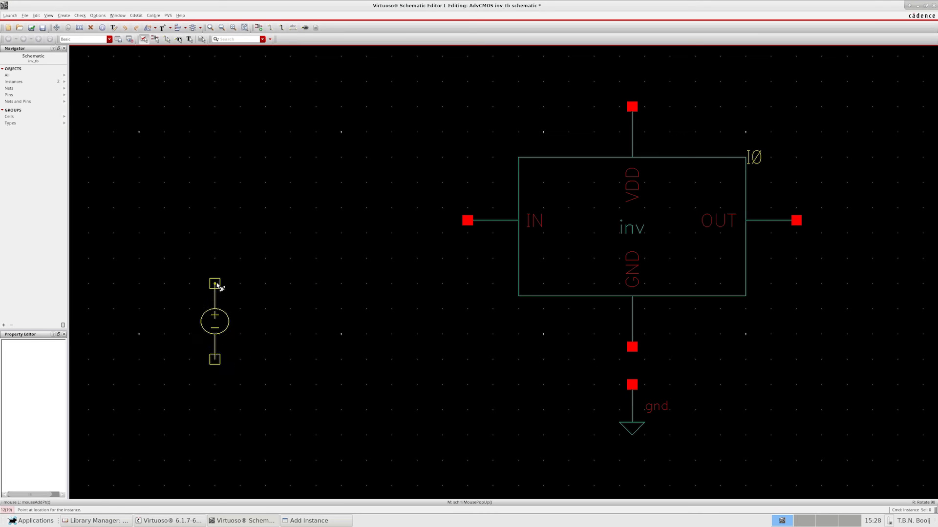
click(219, 244)
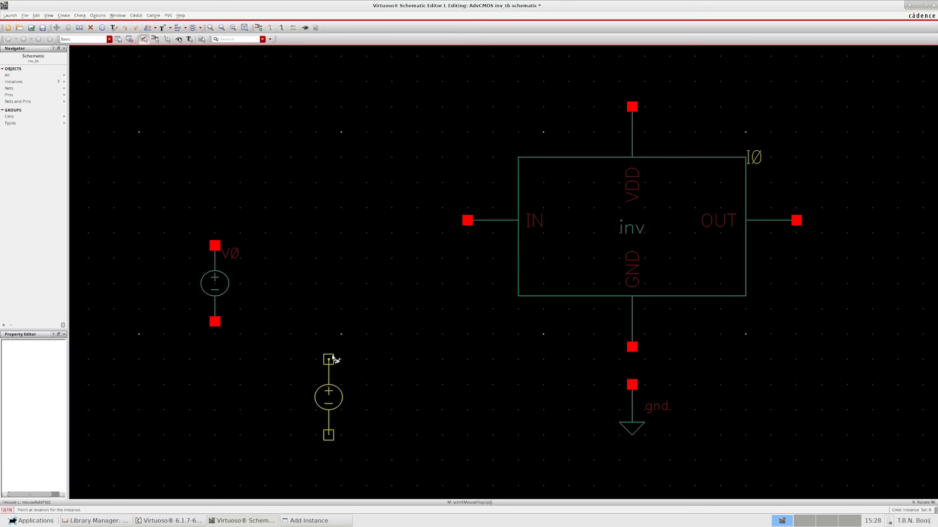
key(Escape)
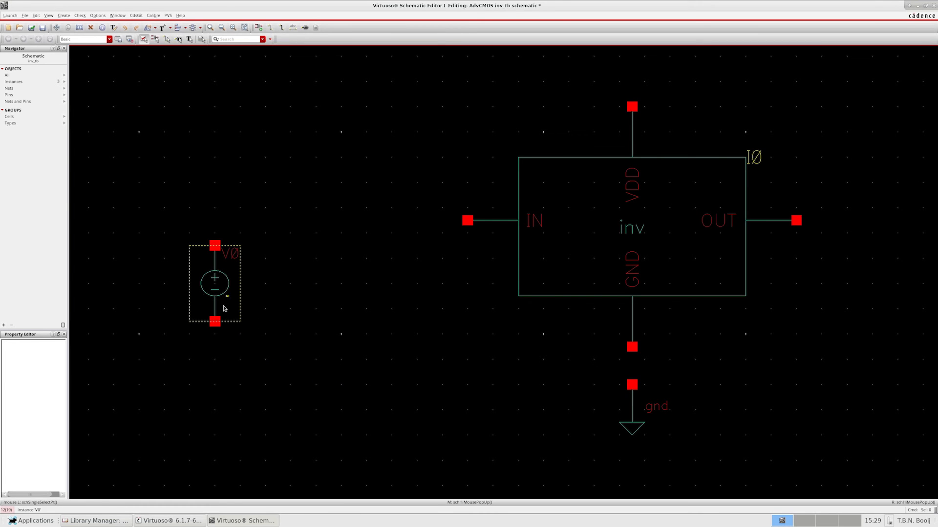
- Set the DC voltage of the vdc source to 1.2 V
click(221, 288)
right_click(232, 300)
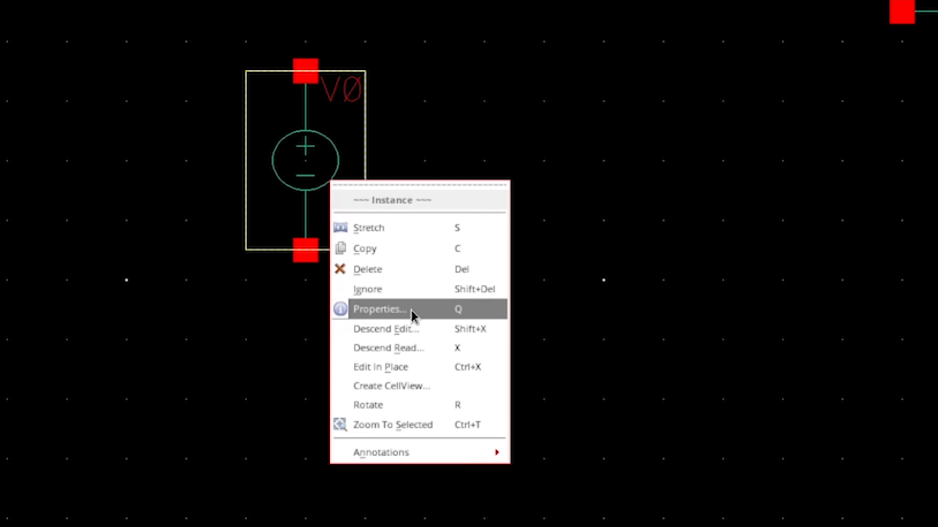
click(411, 310)
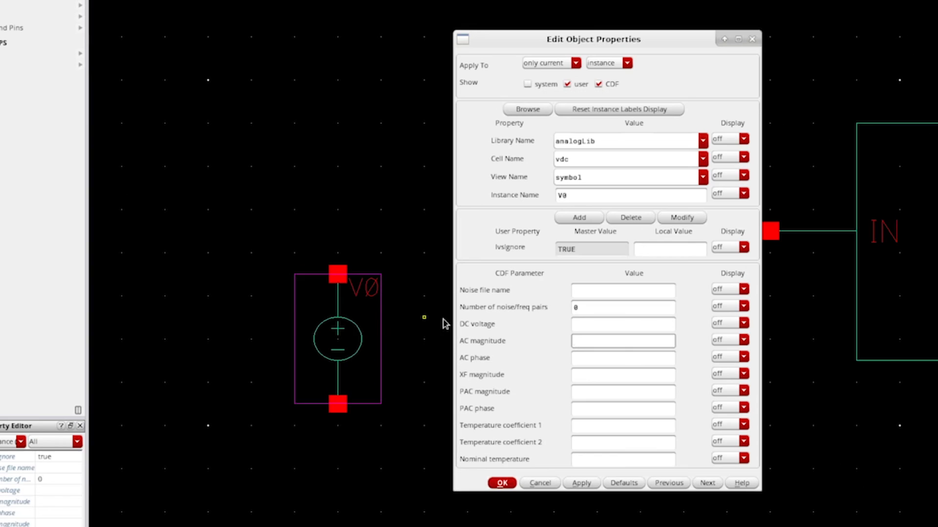
click(585, 324)
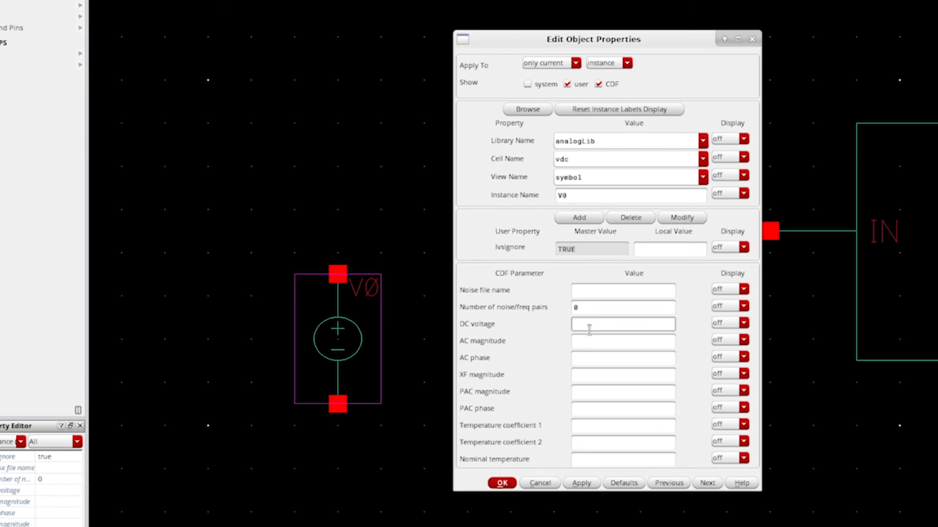
text(1.2)
click(502, 483)
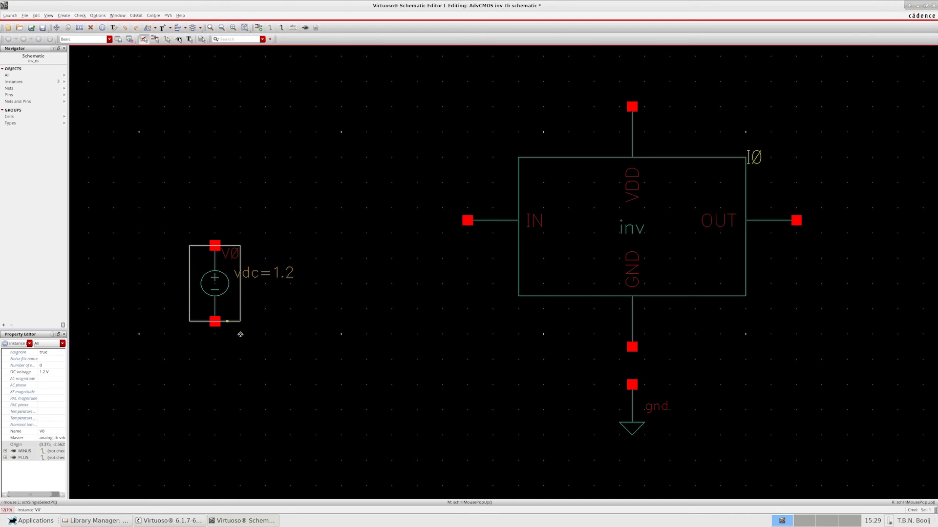
- Copy the gnd symbol under the inverter to a spot directly below the vdc source
click(484, 380)
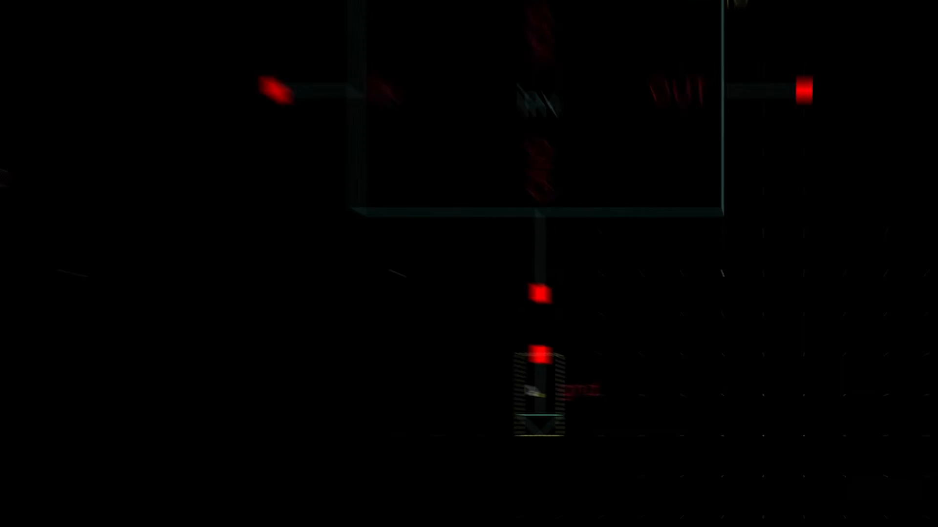
right_click(627, 405)
click(467, 164)
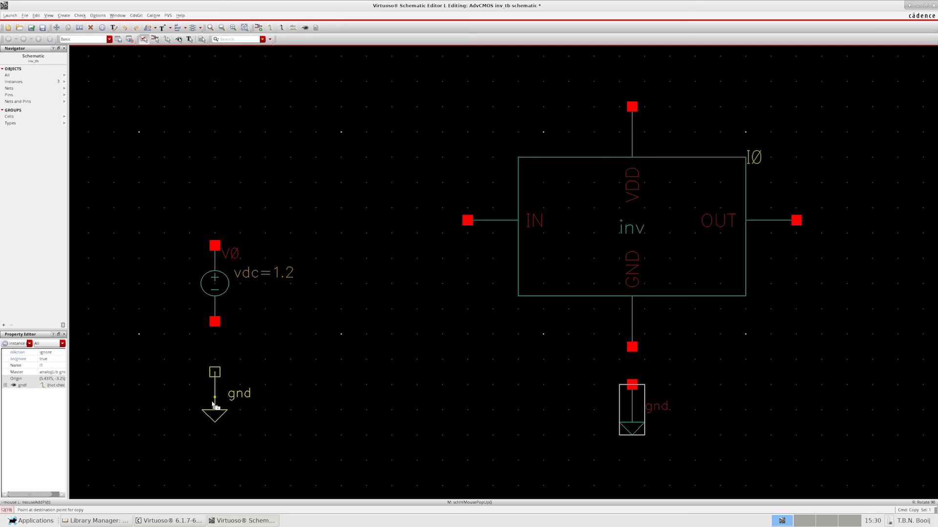
click(204, 411)
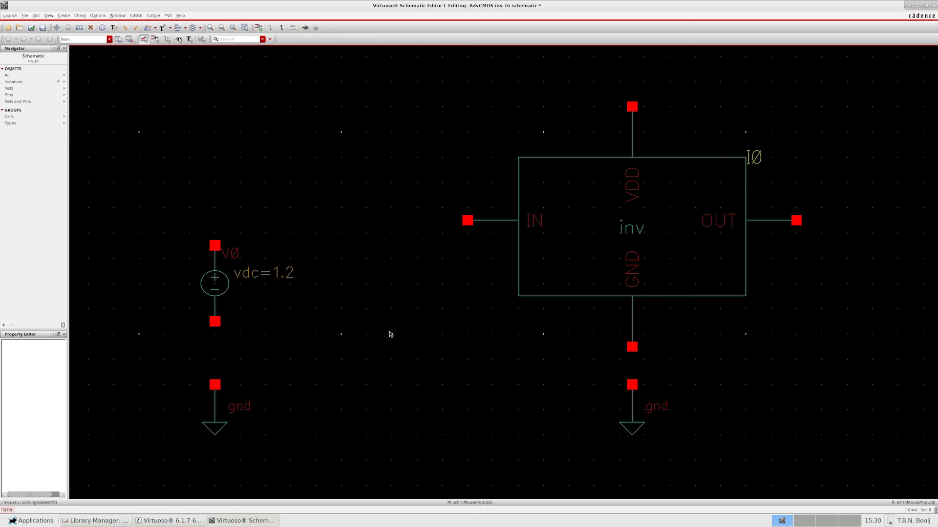
- Set up a vsin source from analogLib with DC voltage 600 mV, amplitude 600 mV and frequency 100 kHz
key(i)
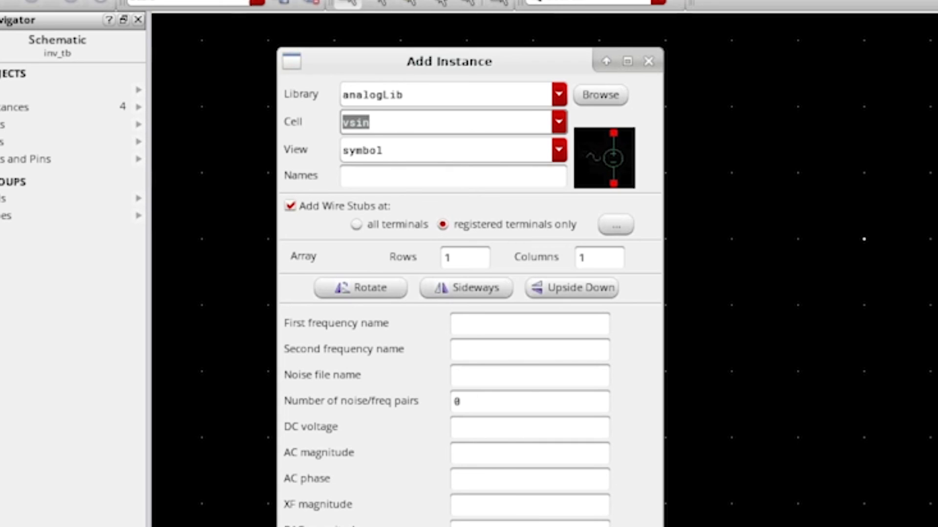
click(483, 429)
text(600)
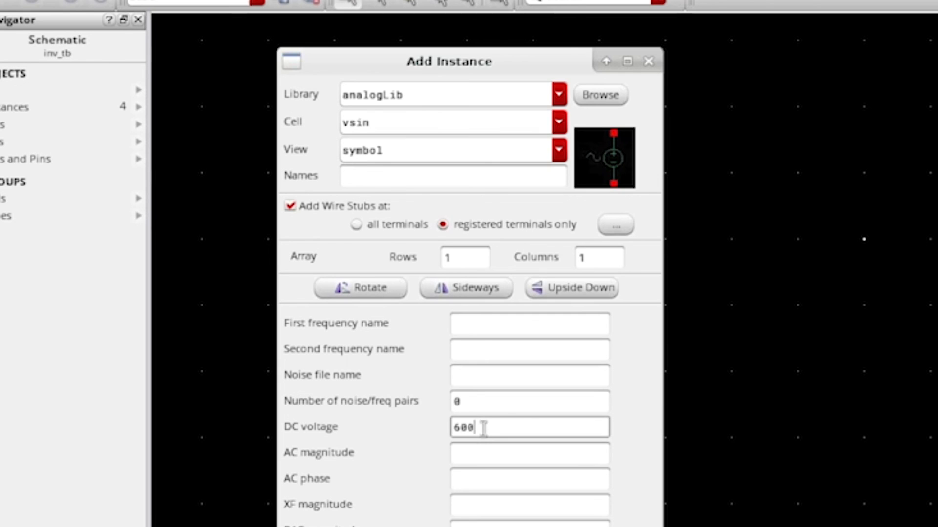
text(m)
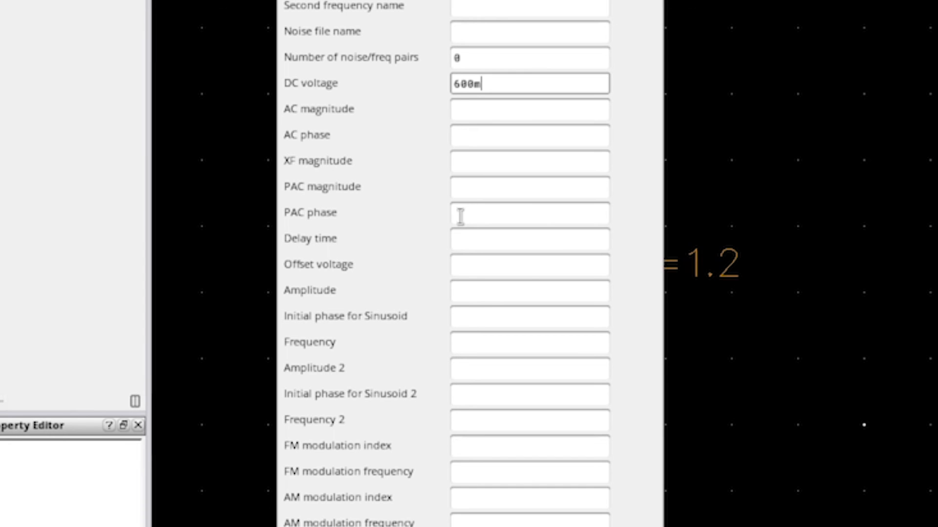
click(469, 292)
text(600m)
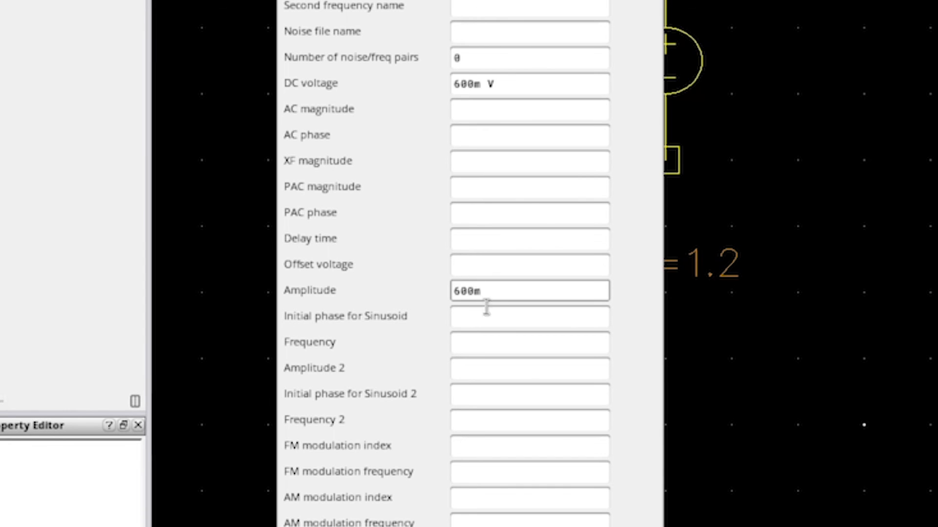
click(510, 337)
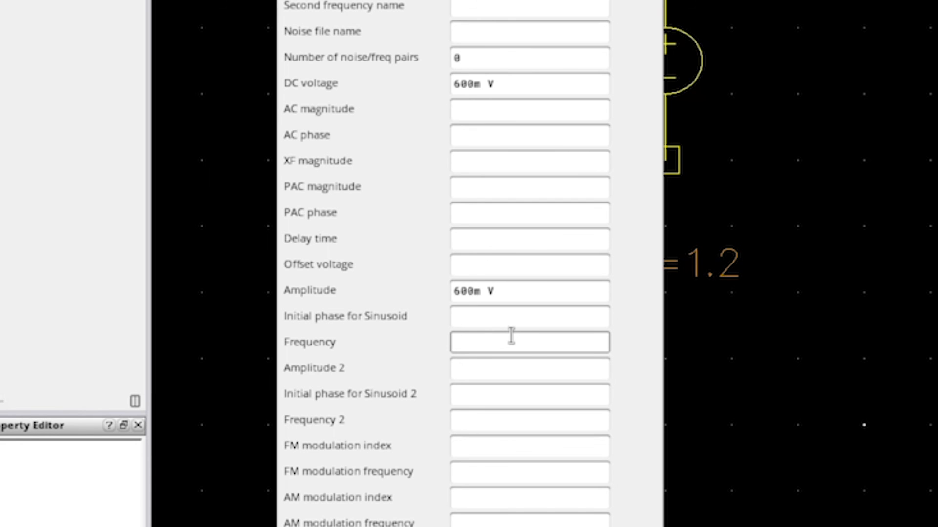
text(100k)
click(524, 373)
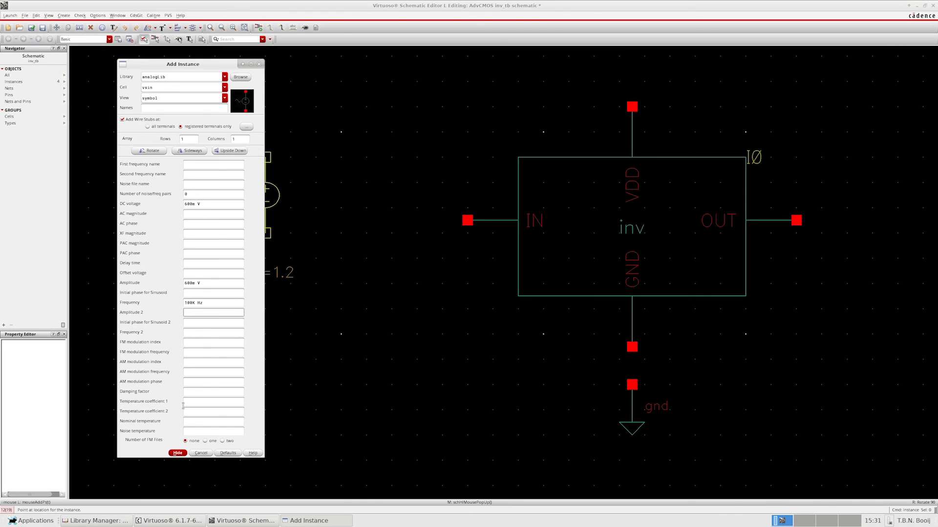
- Place the vsin source between the vdc source and the inverter, level with the vdc source
click(175, 453)
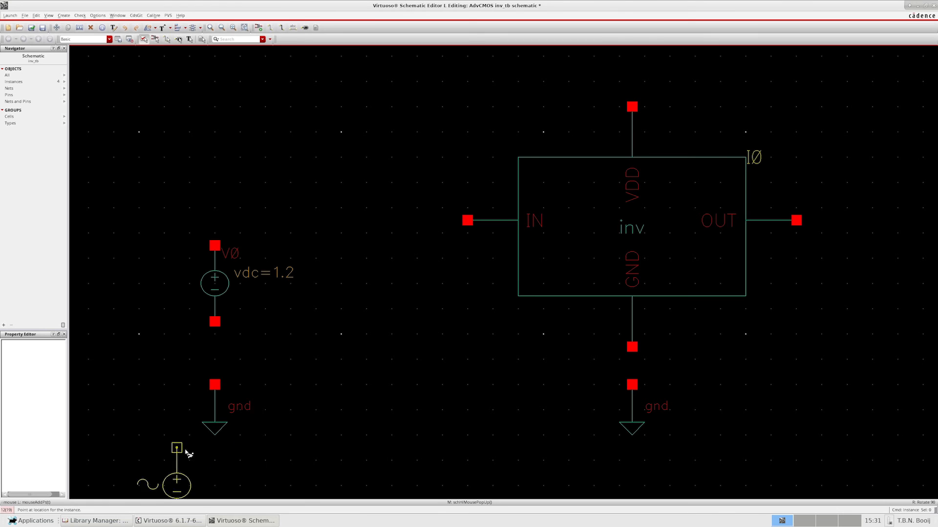
click(367, 247)
key(Escape)
- Place a cap from analogLib with a capacitance of 50 pF on the inverter's output side, level with the sources
key(i)
double_click(159, 88)
text(cap)
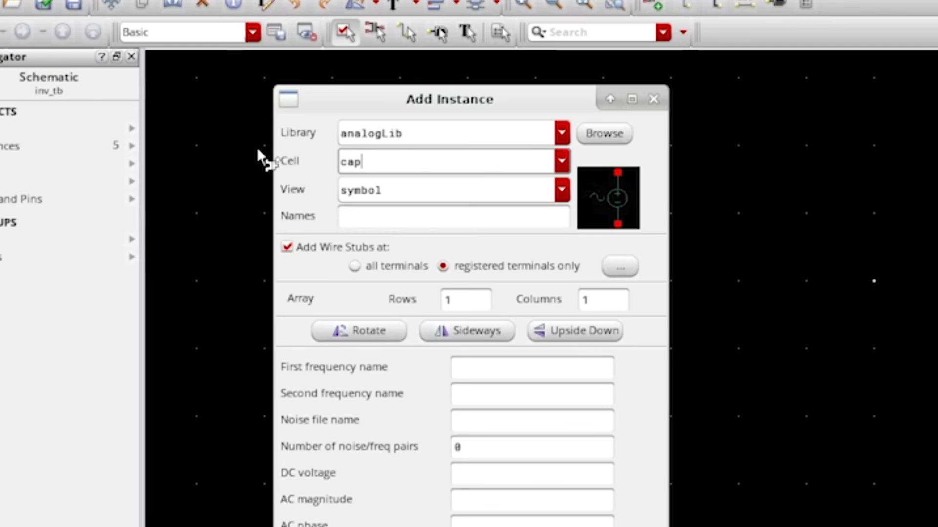
key(Return)
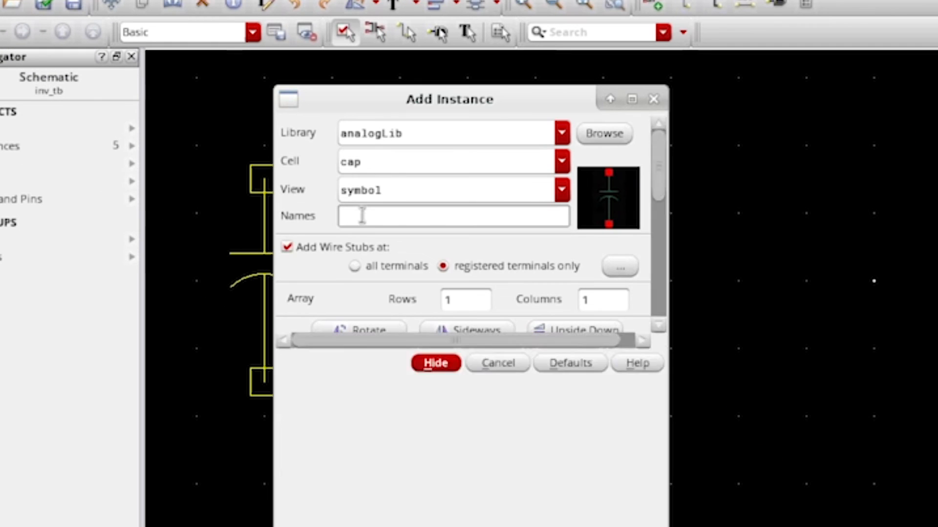
click(466, 393)
key(BackSpace)
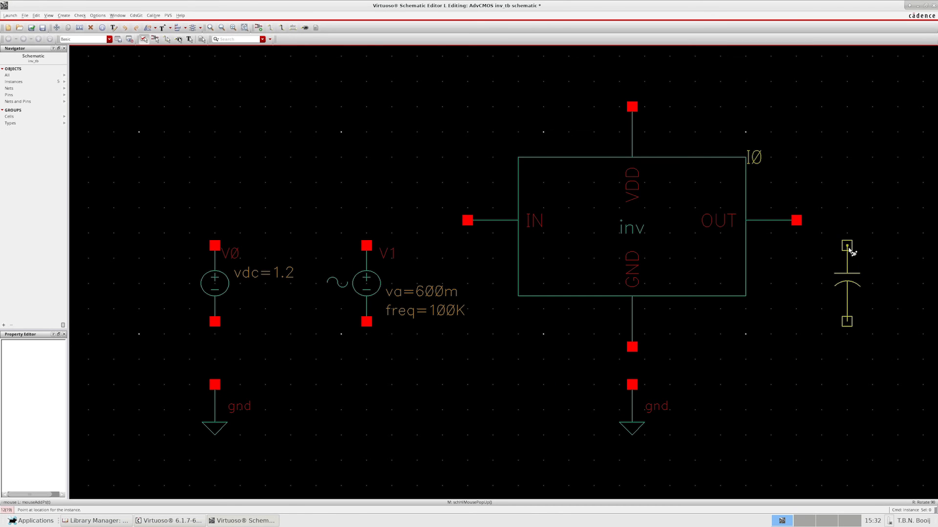
click(848, 250)
key(Escape)
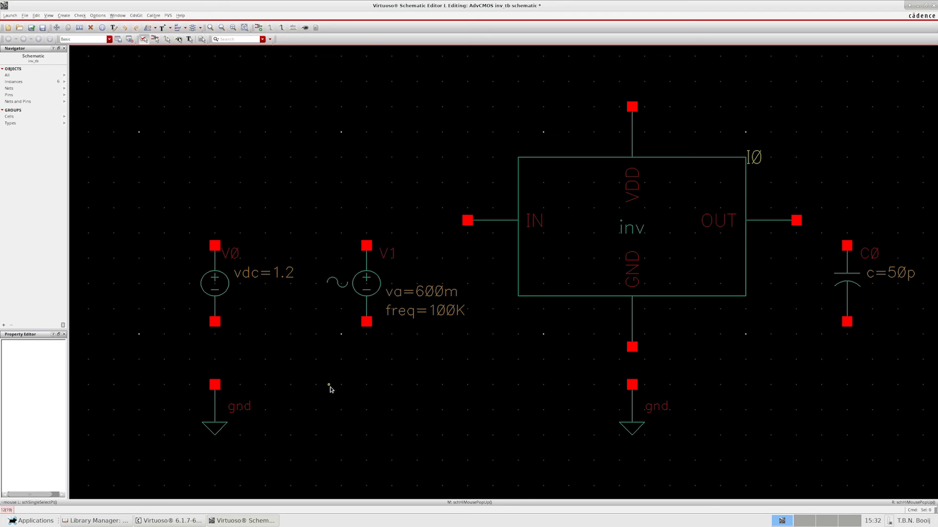
- Wire the vdc source's negative terminal and the inverter's GND pin to the gnd symbols below them
key(w)
click(214, 321)
click(214, 384)
click(632, 385)
click(632, 347)
- Wire the vdc source's positive terminal to VDD, OUT to the capacitor's upper terminal, and IN to the sine source's positive terminal
click(215, 246)
click(632, 106)
click(796, 220)
click(847, 246)
click(467, 220)
click(366, 246)
- Copy the vdc source's gnd symbol to spots directly below the sine source and the capacitor
key(c)
click(221, 405)
click(372, 406)
click(847, 420)
- Wire the capacitor and the sine source to the gnd symbols below them, and check and save the schematic
click(847, 385)
click(847, 321)
click(366, 385)
click(366, 321)
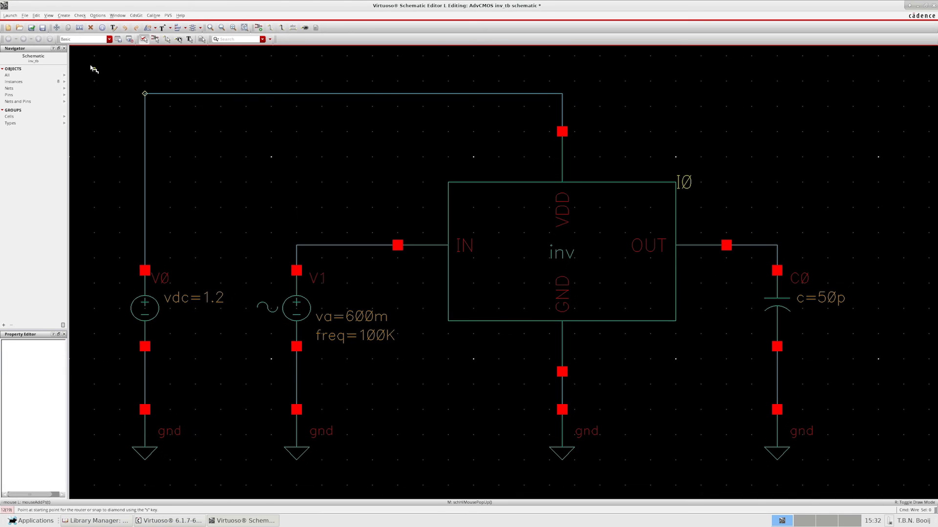
key(shift+x)
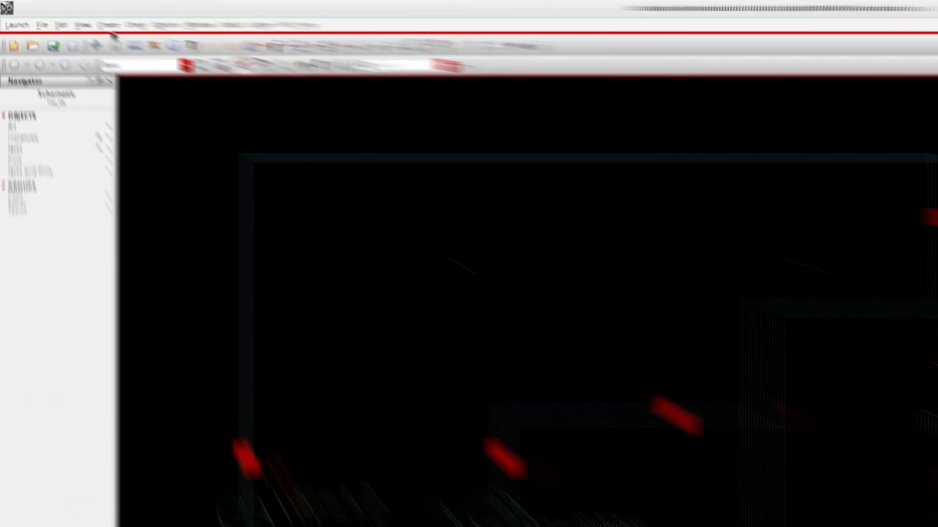
- Label the wire between the sine source and the inverter's input with the wire name IN
click(63, 15)
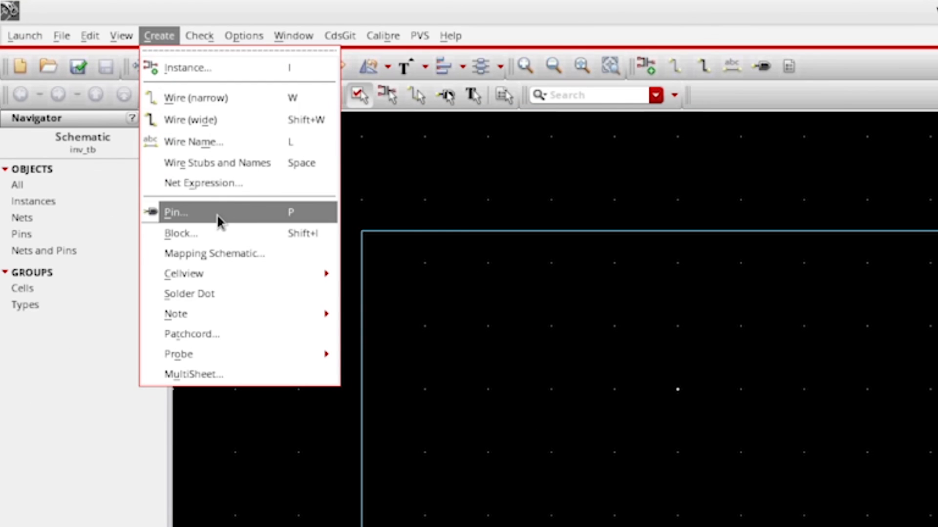
click(248, 145)
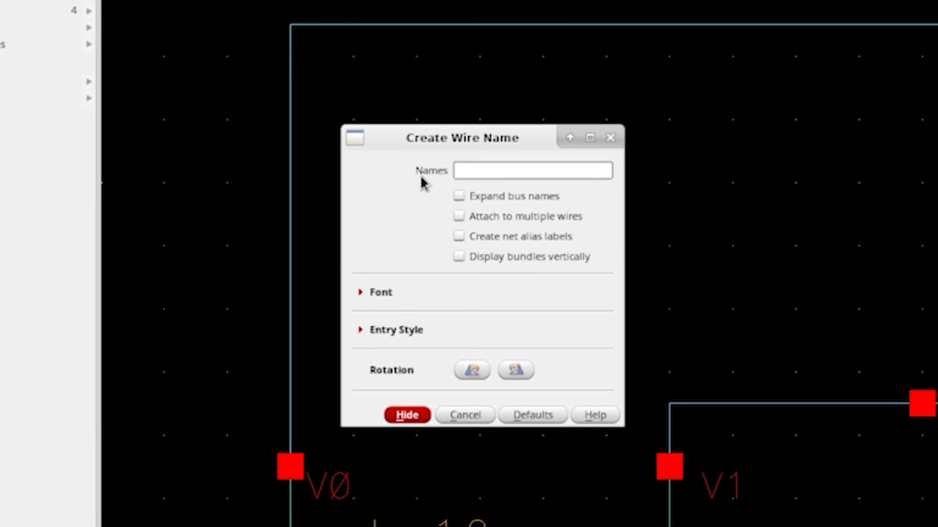
text(IN)
click(400, 414)
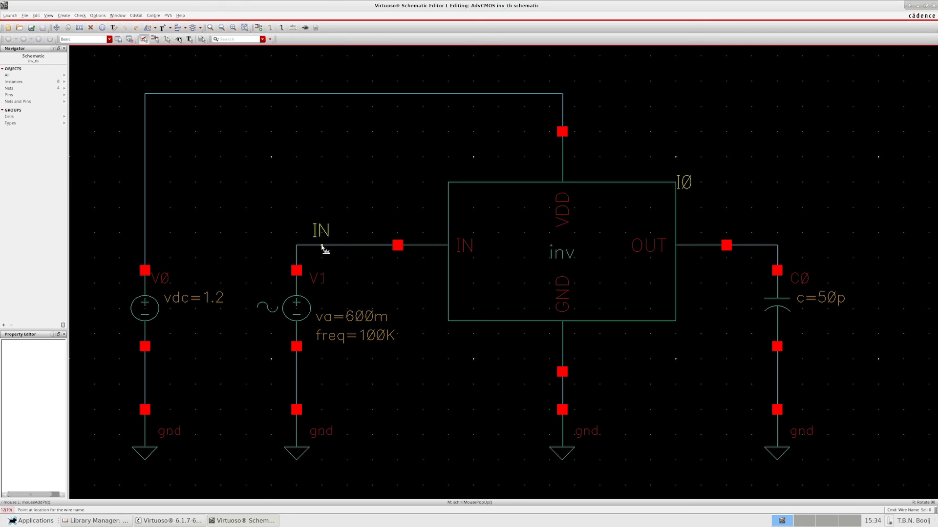
click(322, 247)
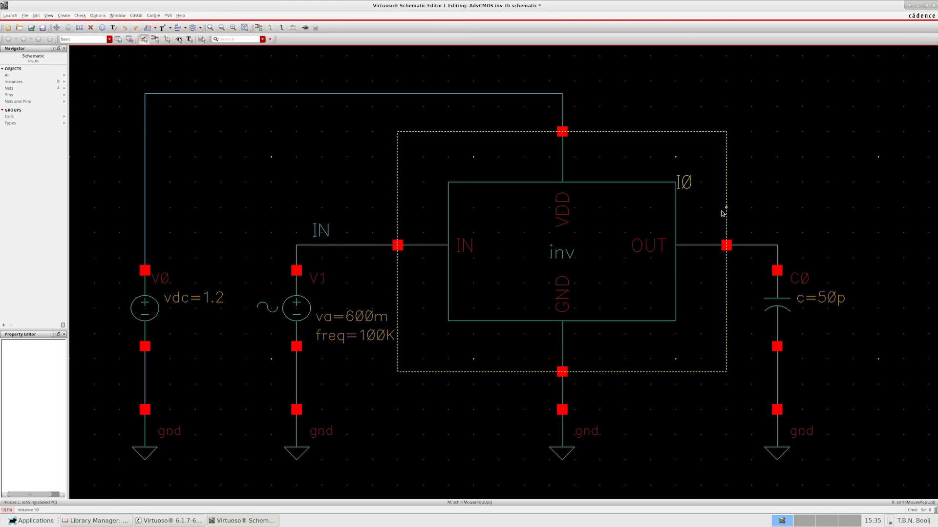
- Label the wire between the inverter's output and the capacitor with the name OUT, and check and save the schematic
key(l)
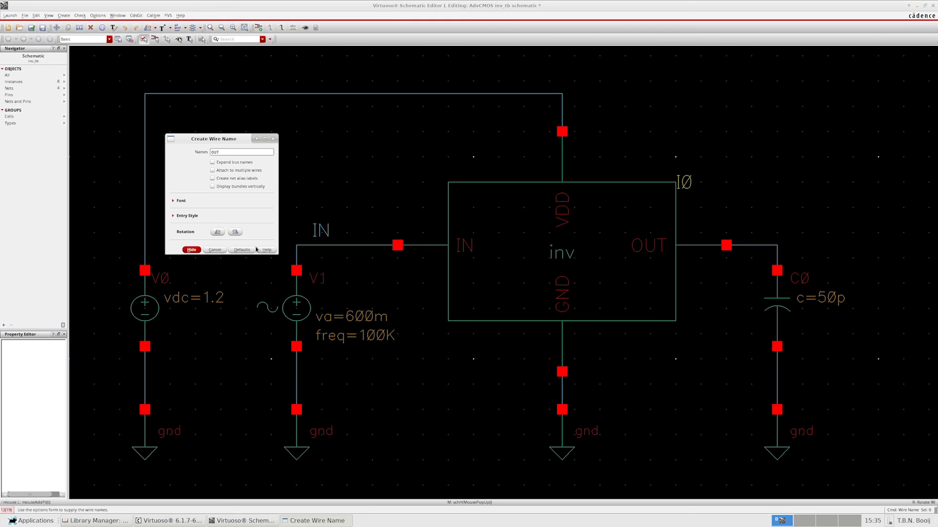
click(192, 250)
click(766, 247)
click(31, 28)
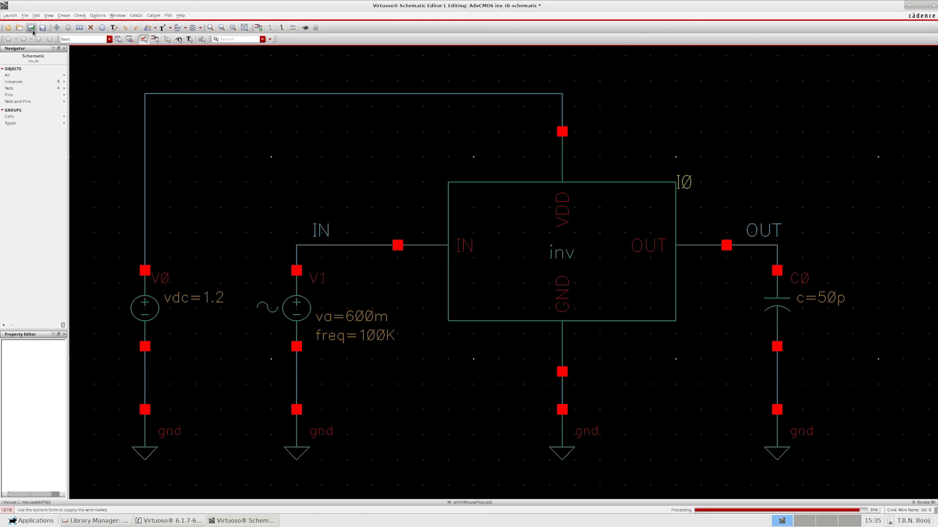